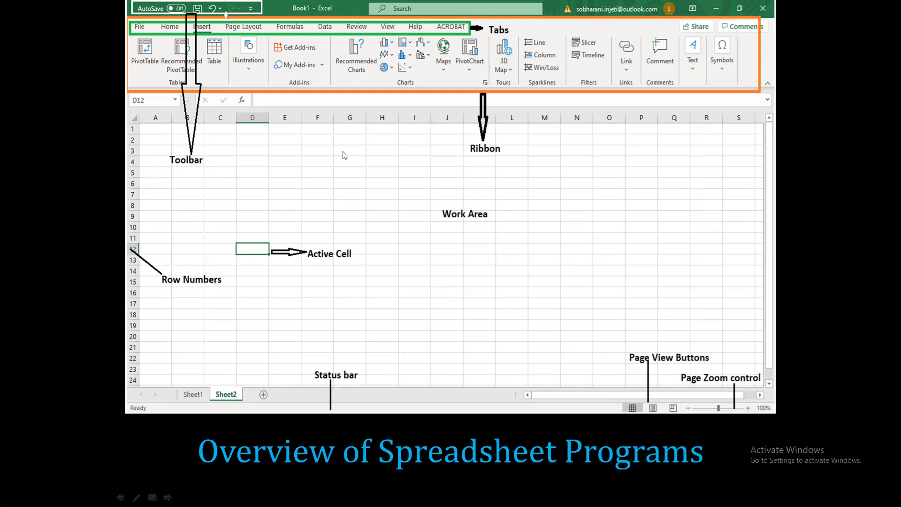
Step: Advance the slide show from the spreadsheet overview to the slide about filling data in a series
{"action": "left_click", "coordinate": [359, 210]}
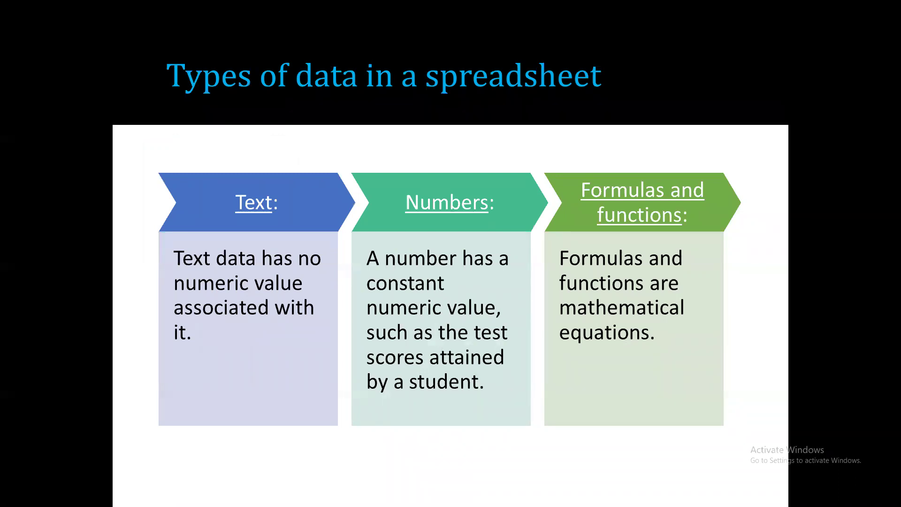
{"action": "key", "text": "Right"}
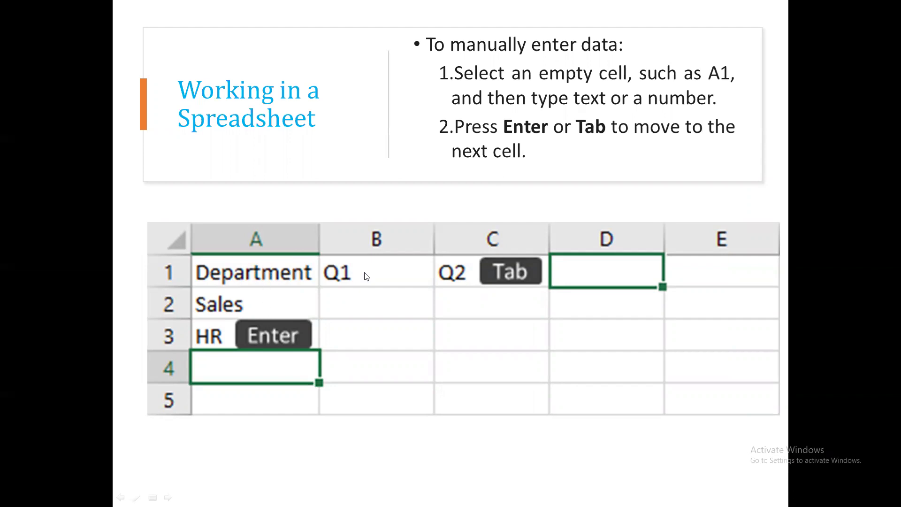
{"action": "key", "text": "Right"}
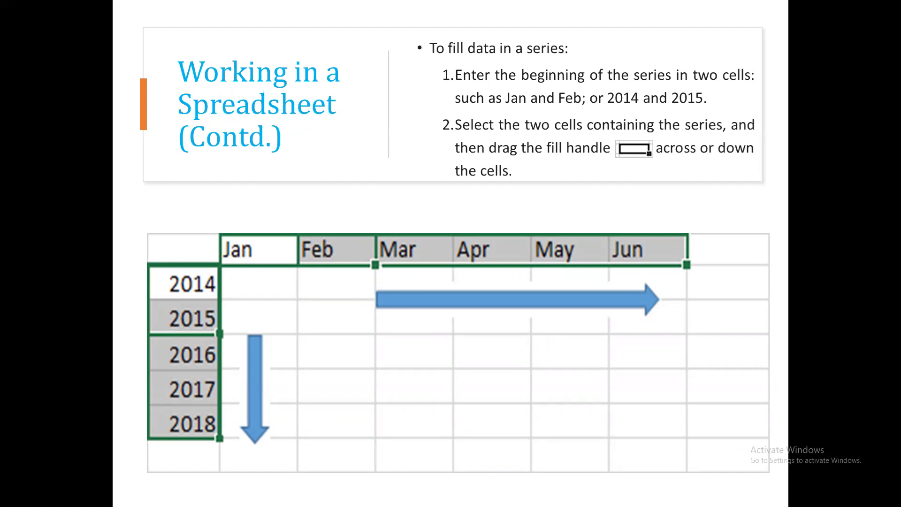
Step: End the slide show and switch to Sheet1 of the table2excel workbook in Excel
{"action": "key", "text": "Escape"}
{"action": "mouse_move", "coordinate": [379, 498]}
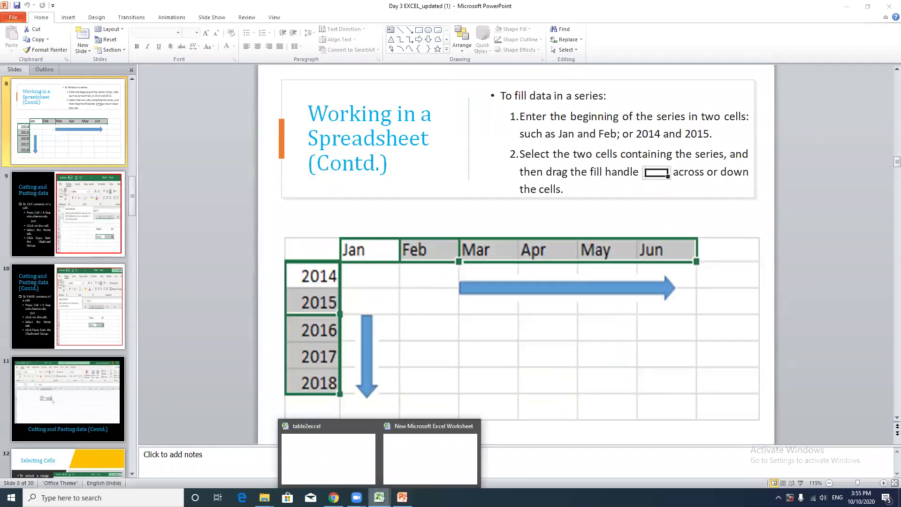
{"action": "left_click", "coordinate": [363, 462]}
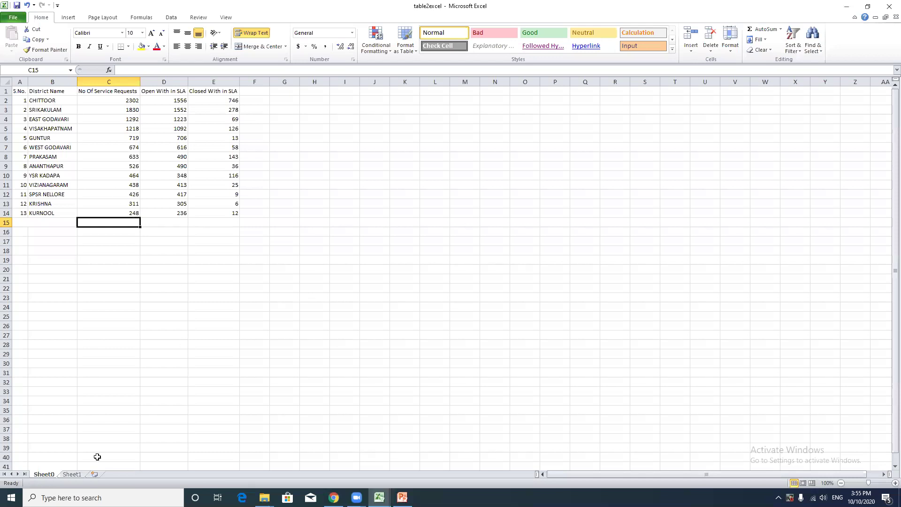
{"action": "left_click", "coordinate": [83, 475]}
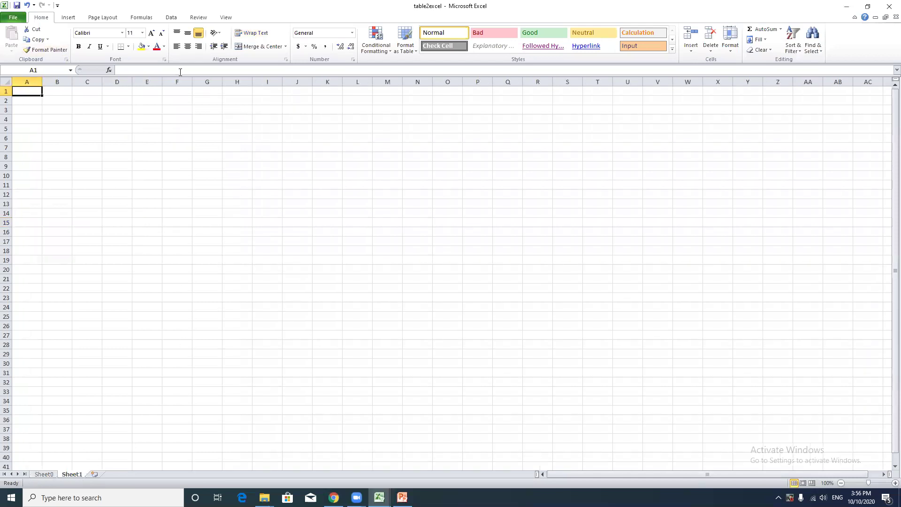
Step: Enter the header s.no in cell A1
{"action": "type", "text": "p"}
{"action": "key", "text": "BackSpace"}
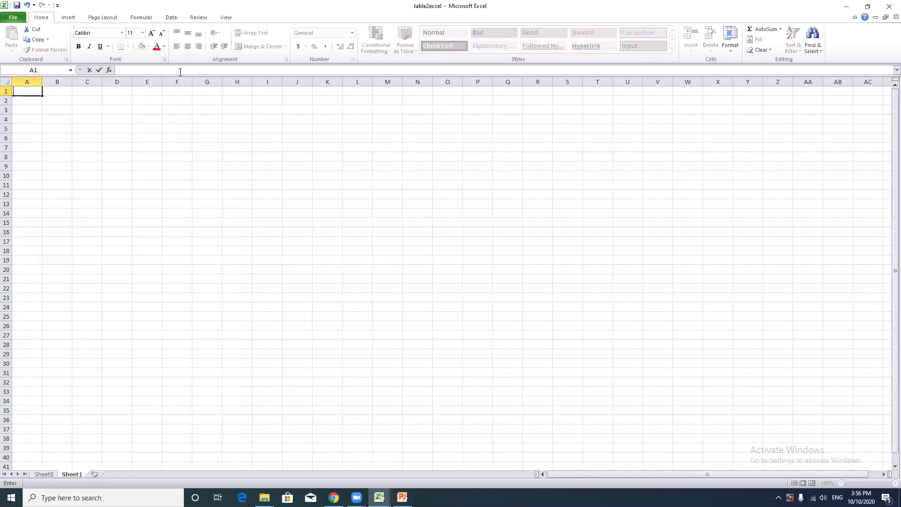
{"action": "type", "text": "s"}
{"action": "key", "text": "BackSpace"}
{"action": "type", "text": "s.no"}
Step: Enter jan in B1 and feb in C1, and extend the month series across row 1 to dec in M1
{"action": "left_click", "coordinate": [69, 90]}
{"action": "type", "text": "ja"}
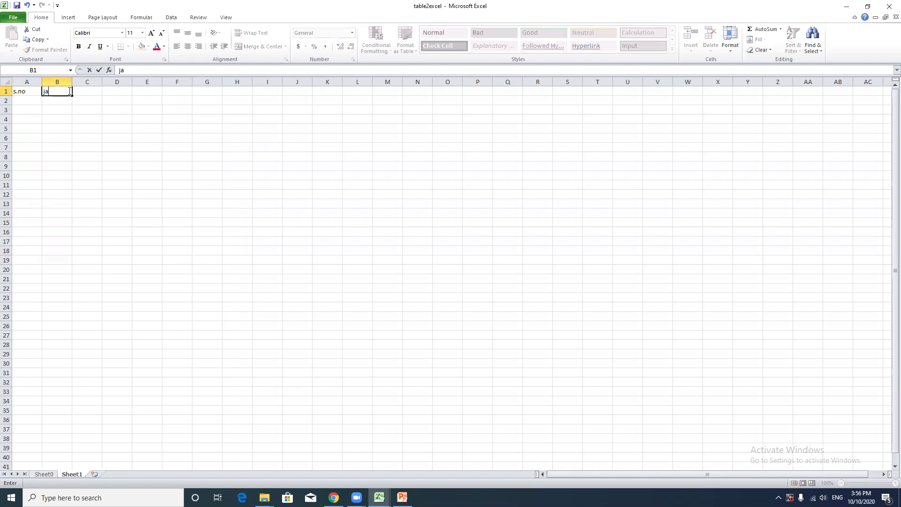
{"action": "type", "text": "n"}
{"action": "left_click", "coordinate": [93, 95]}
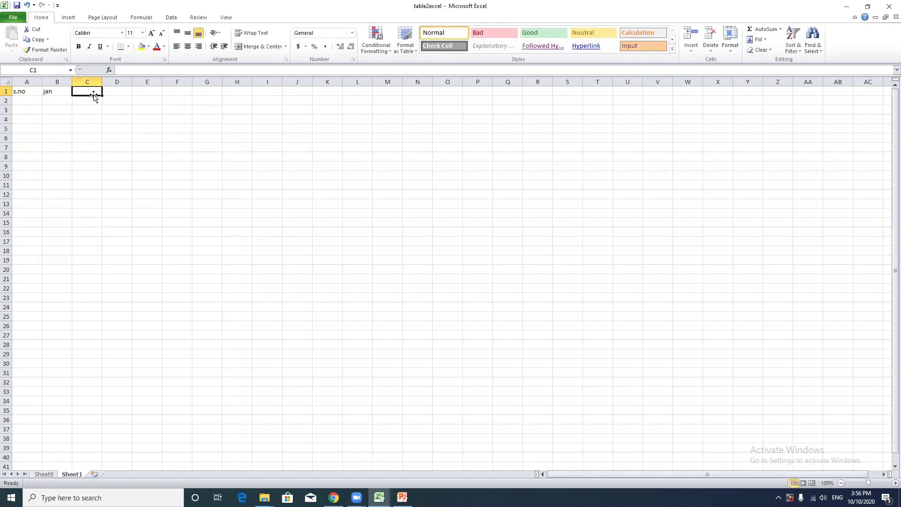
{"action": "type", "text": "feb"}
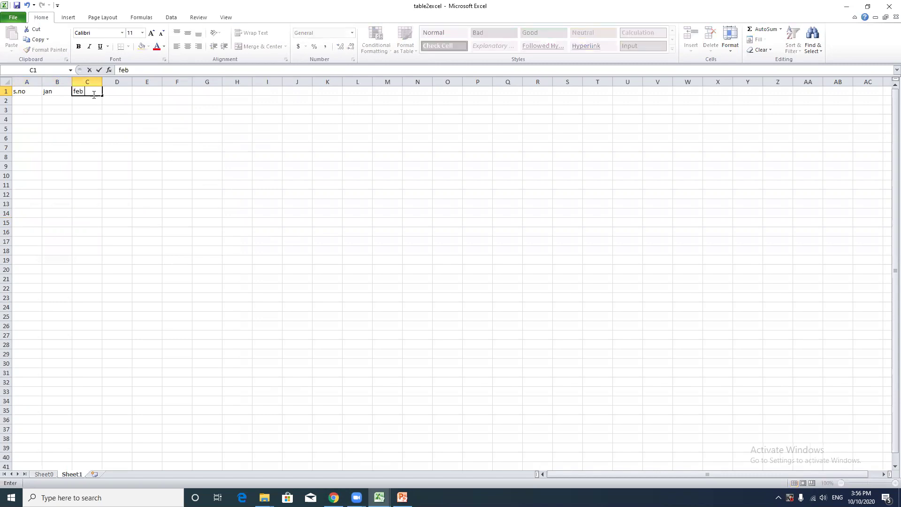
{"action": "left_click", "coordinate": [176, 137]}
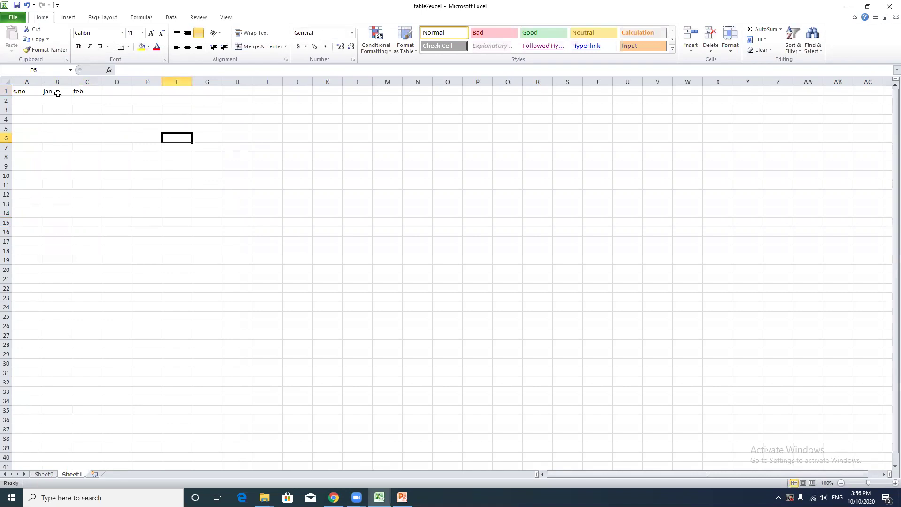
{"action": "left_click_drag", "start_coordinate": [58, 91], "coordinate": [398, 95]}
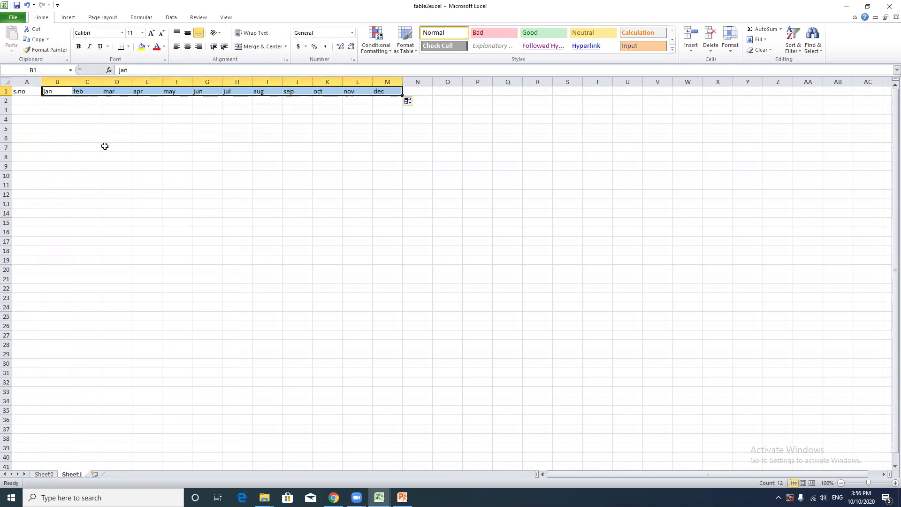
Step: Enter the numbers 1 to 4 in A2:A5 and extend the series down column A to 22 in A23
{"action": "left_click", "coordinate": [33, 101]}
{"action": "type", "text": "1"}
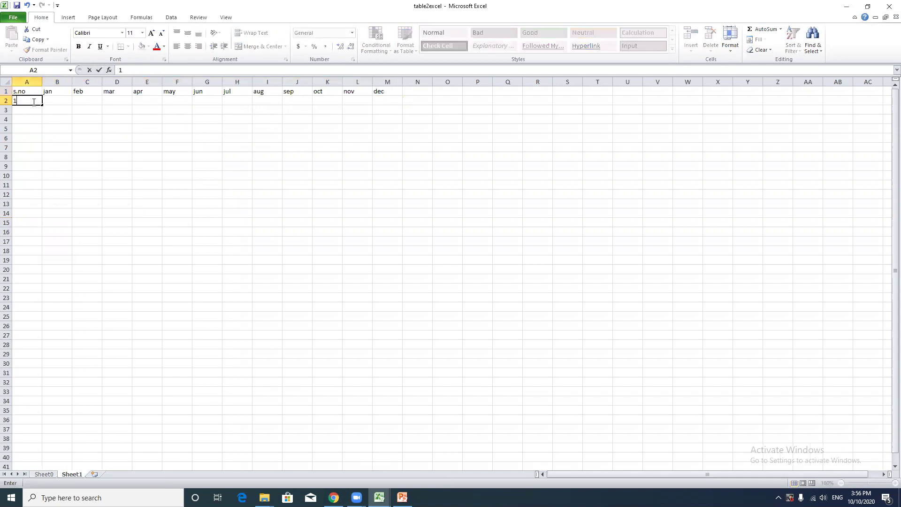
{"action": "key", "text": "Return"}
{"action": "type", "text": "2"}
{"action": "key", "text": "Return"}
{"action": "type", "text": "3"}
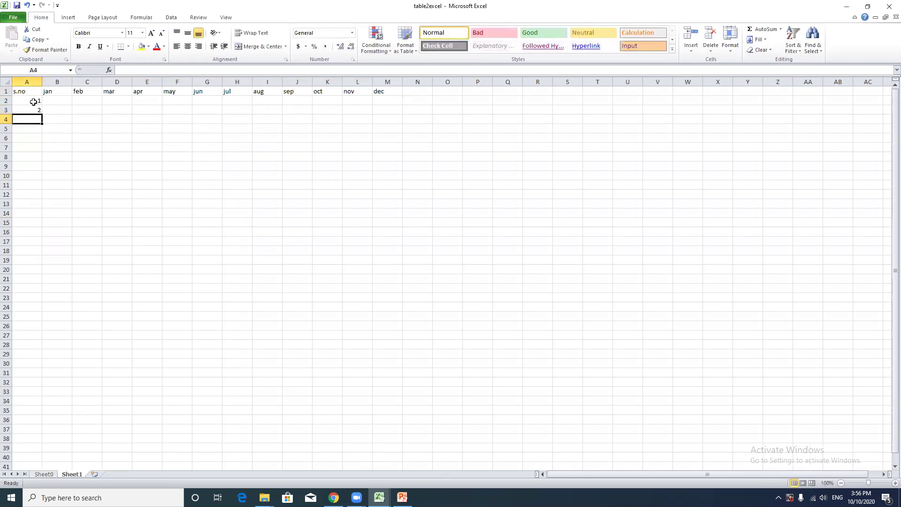
{"action": "key", "text": "Tab"}
{"action": "key", "text": "Return"}
{"action": "type", "text": "4"}
{"action": "left_click", "coordinate": [61, 147]}
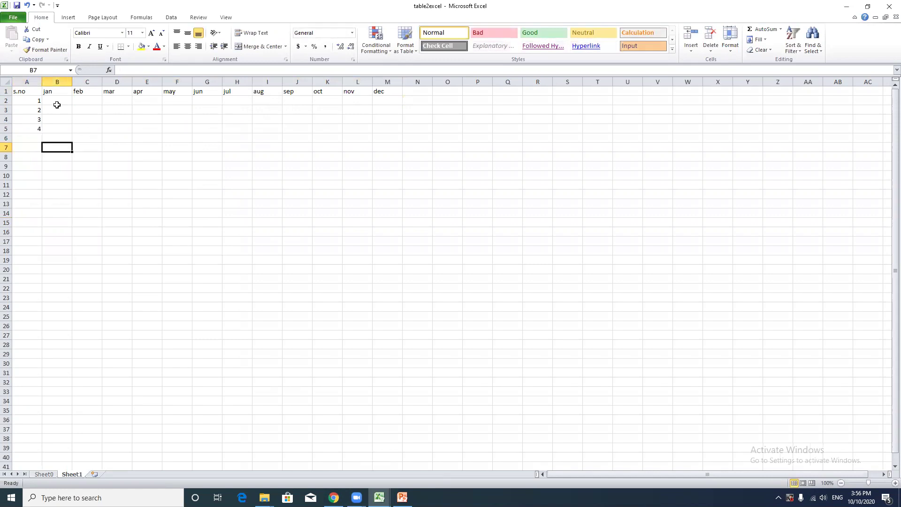
{"action": "left_click_drag", "start_coordinate": [29, 100], "coordinate": [40, 303]}
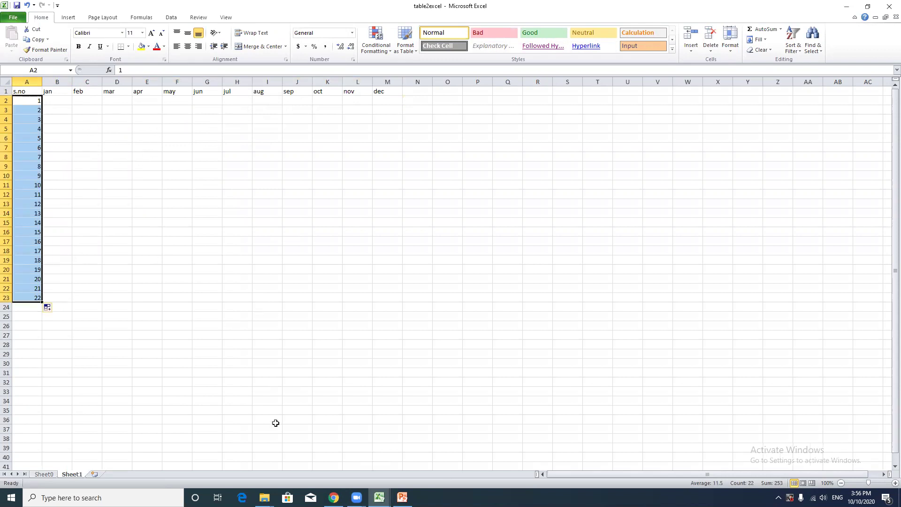
Step: Switch back to the PowerPoint presentation, resume the slide show and advance to the slides after the fill series one
{"action": "left_click", "coordinate": [402, 498]}
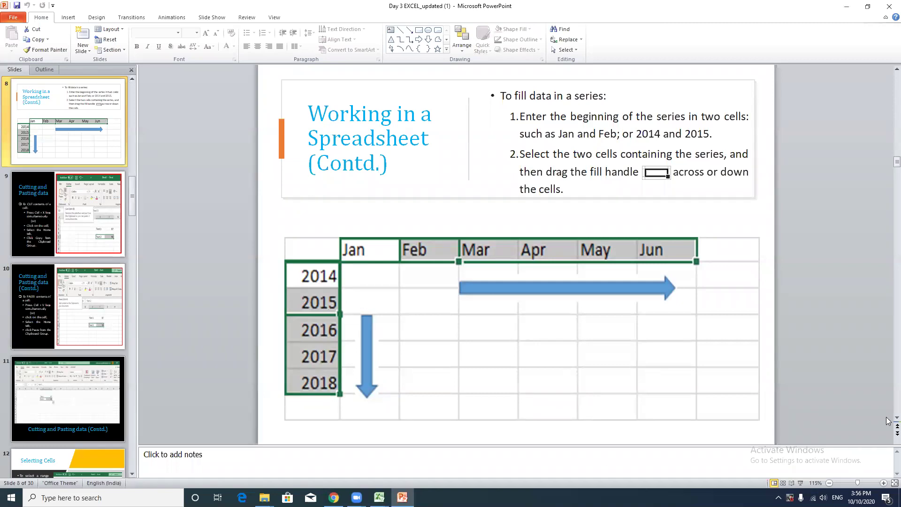
{"action": "key", "text": "super+d"}
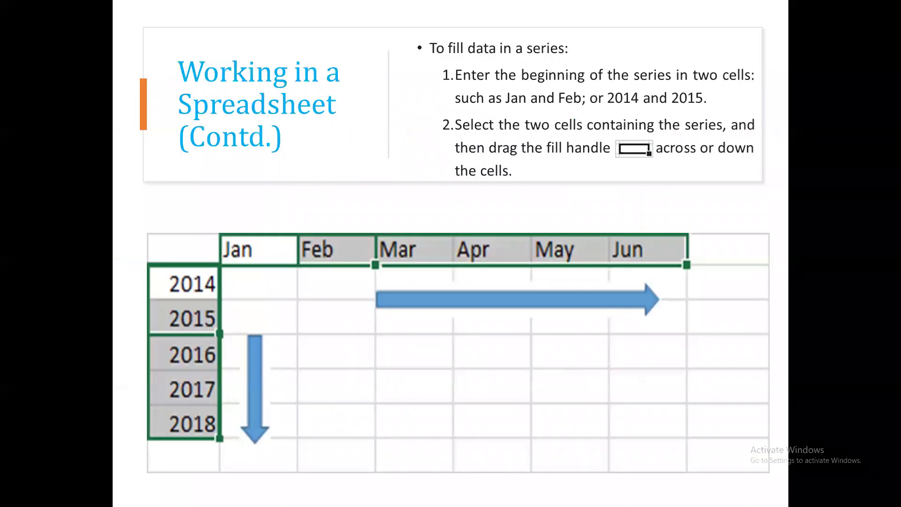
{"action": "key", "text": "Right"}
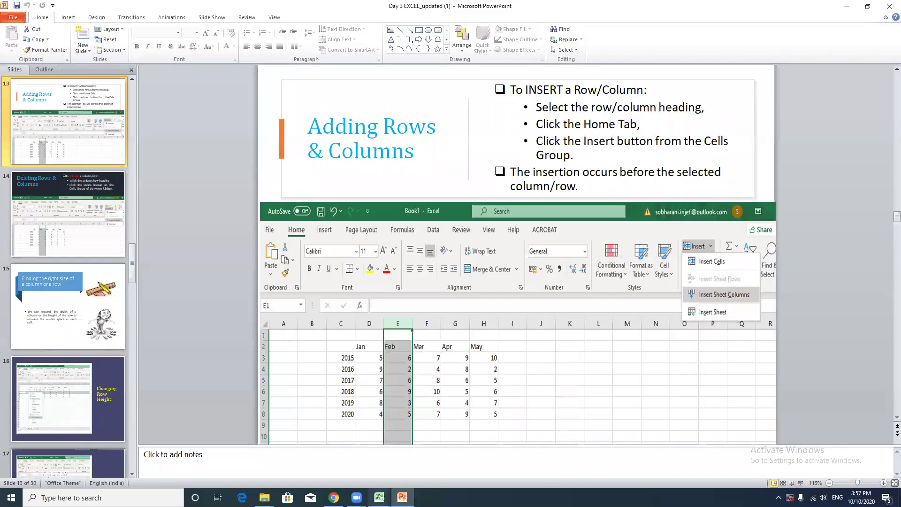
Step: Put away the table2excel and presentation windows and bring up the New Microsoft Excel Worksheet workbook maximized in Excel
{"action": "mouse_move", "coordinate": [379, 497]}
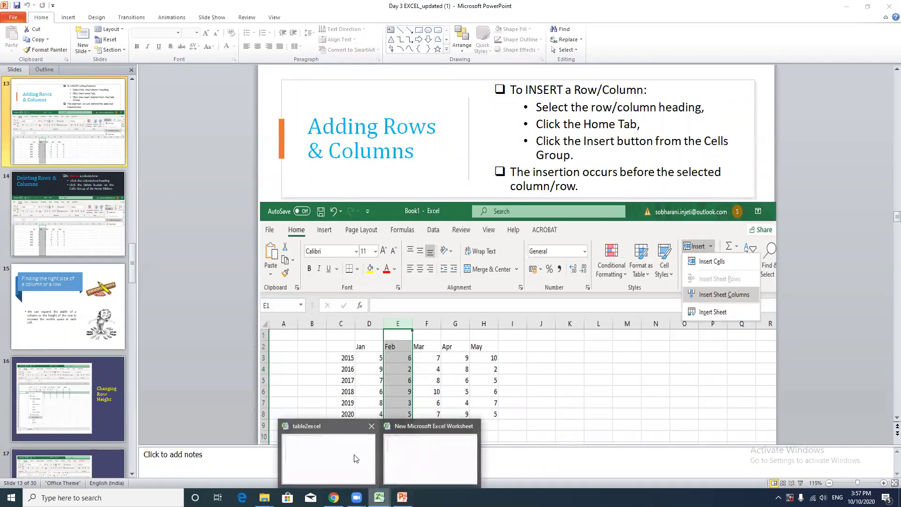
{"action": "left_click", "coordinate": [362, 472]}
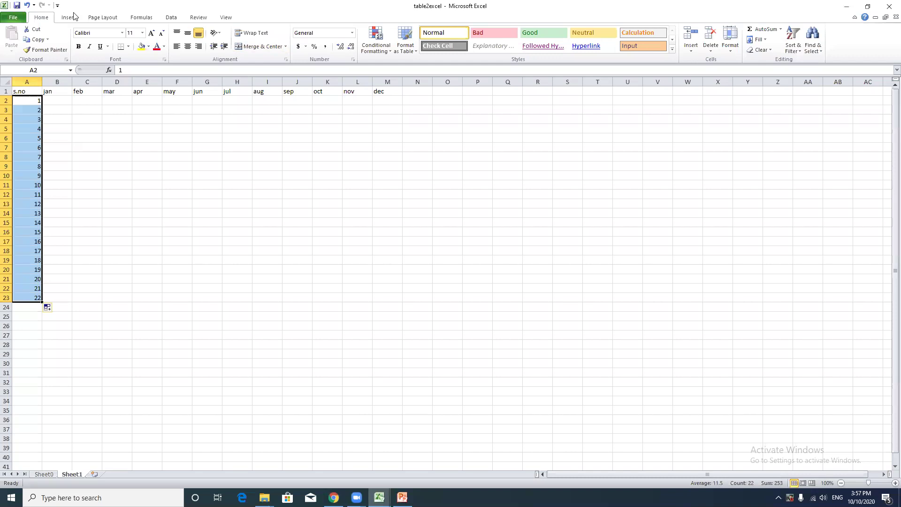
{"action": "left_click", "coordinate": [846, 7]}
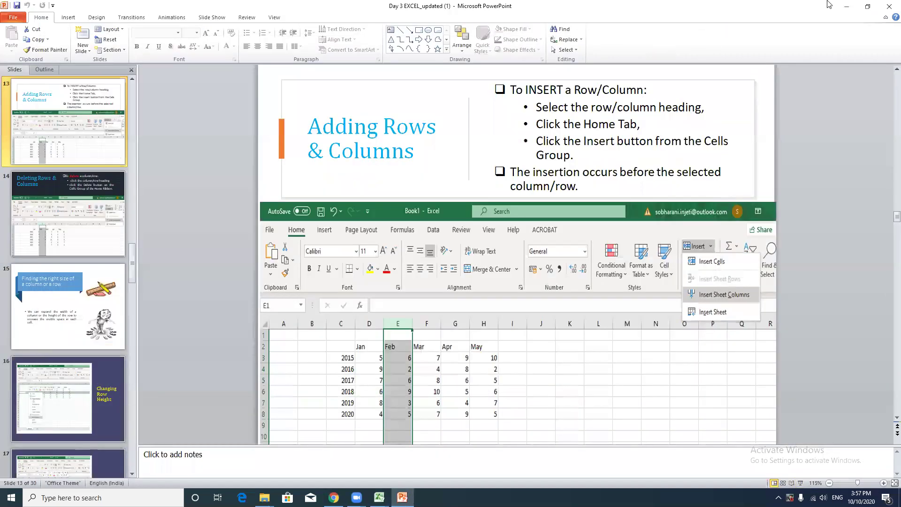
{"action": "left_click", "coordinate": [846, 6]}
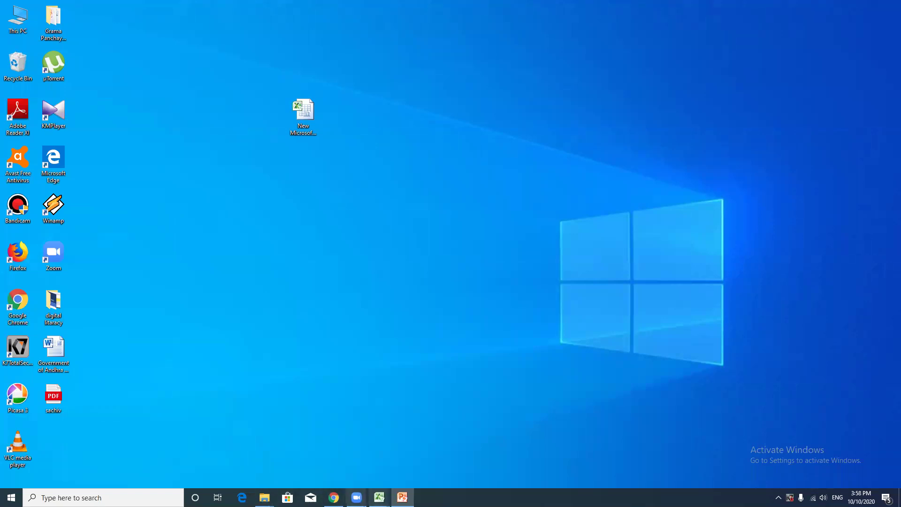
{"action": "left_click", "coordinate": [380, 497]}
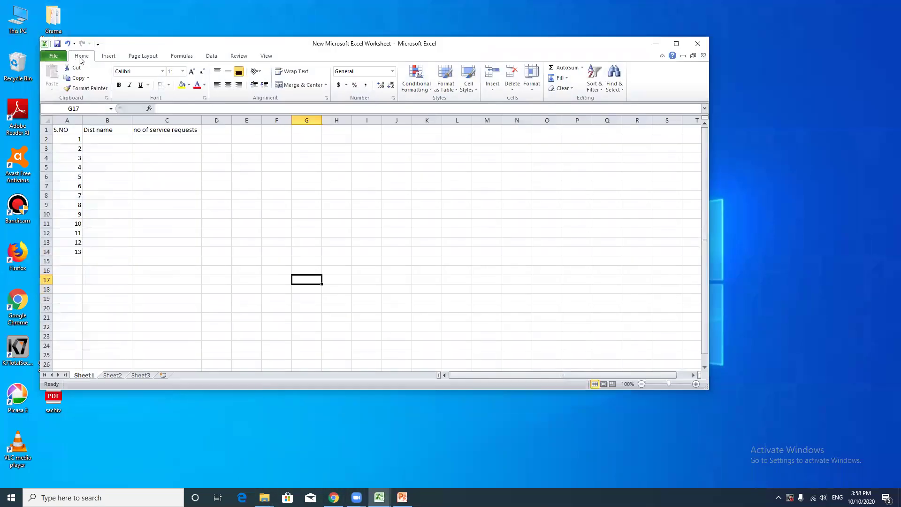
{"action": "left_click", "coordinate": [676, 43]}
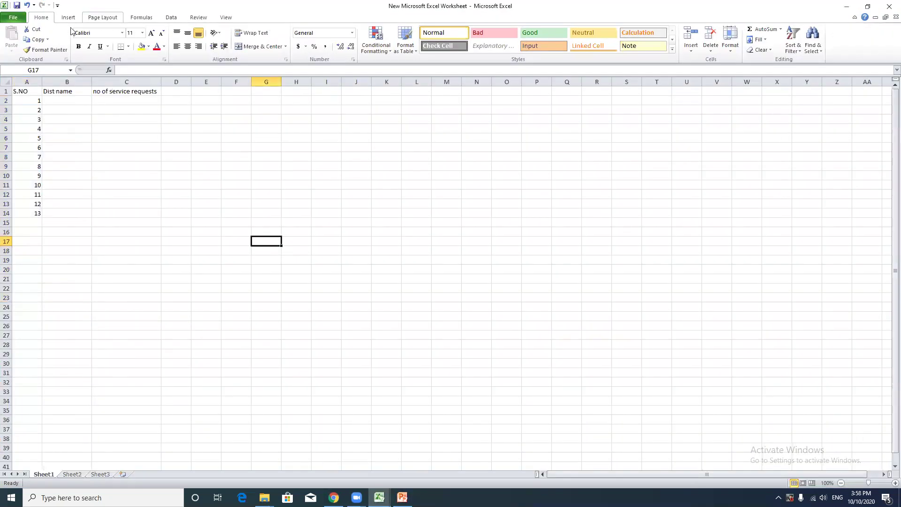
Step: Open the table2excel file from the Downloads folder, accepting the file format warning
{"action": "left_click", "coordinate": [14, 19]}
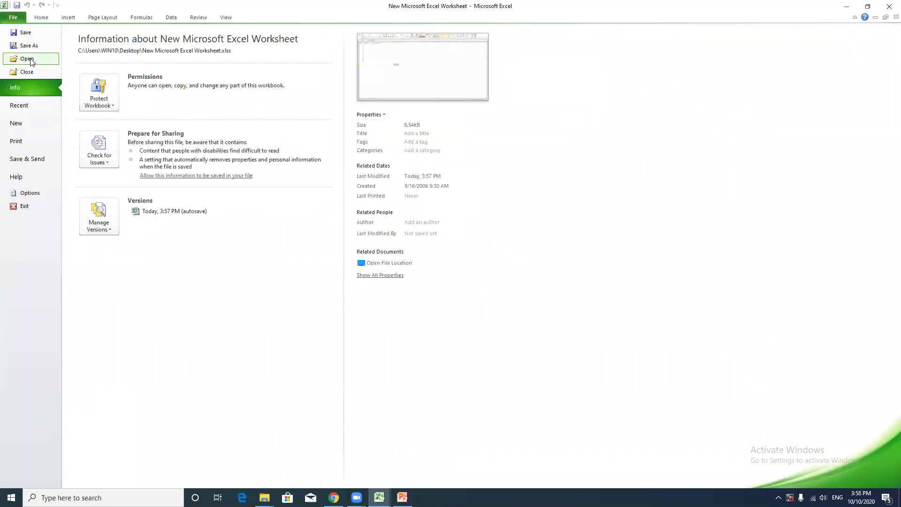
{"action": "key", "text": "Escape"}
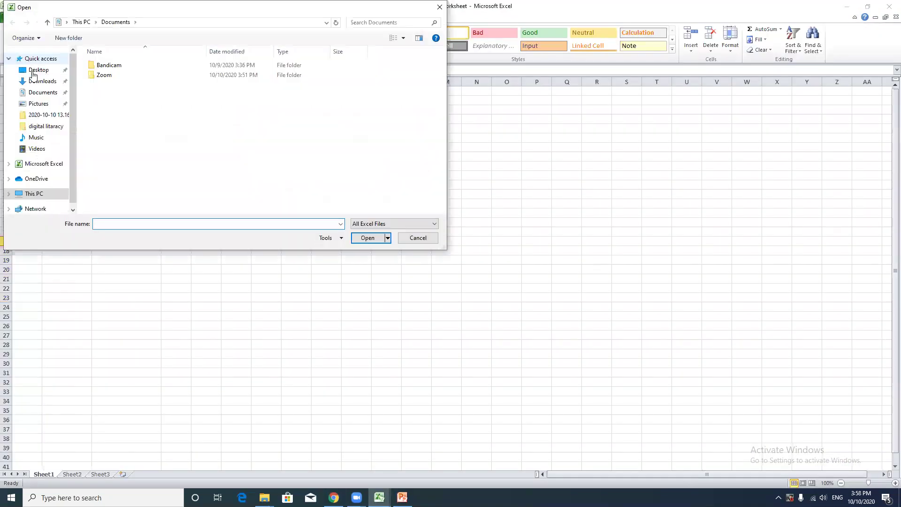
{"action": "left_click", "coordinate": [47, 72]}
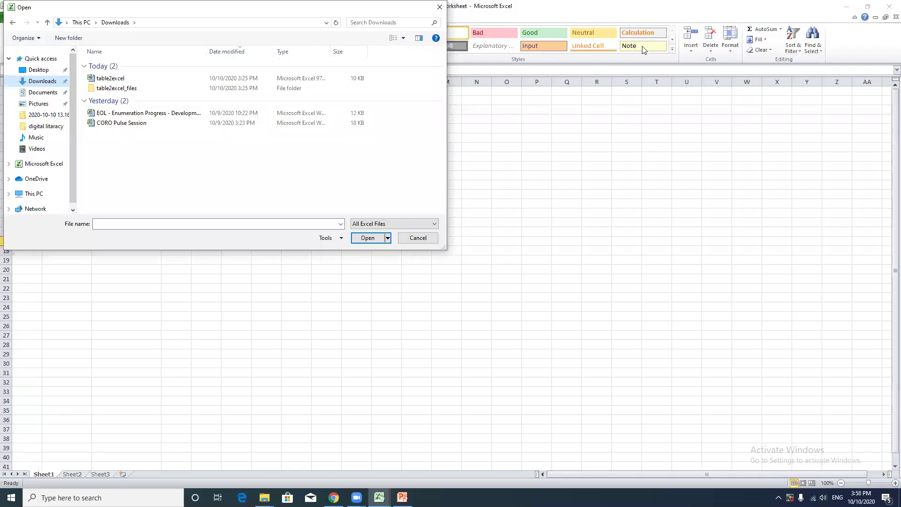
{"action": "left_click", "coordinate": [115, 79]}
{"action": "left_click", "coordinate": [353, 240]}
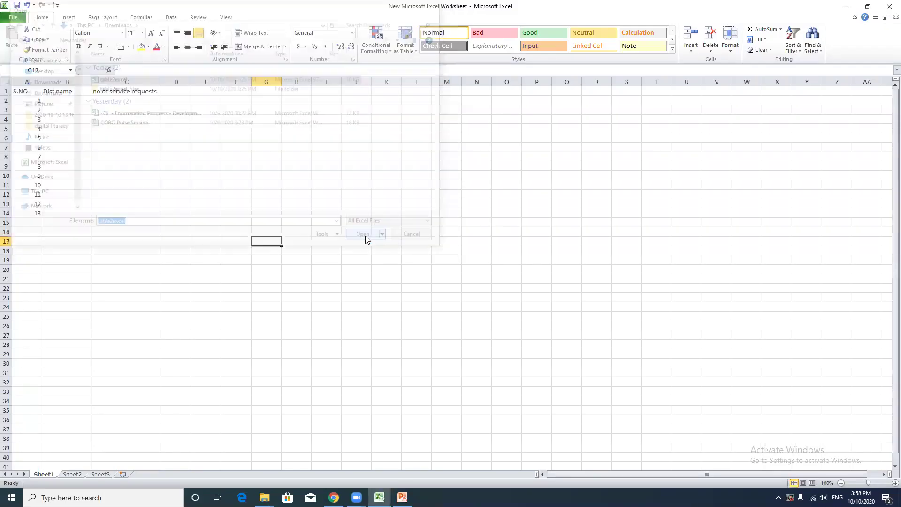
{"action": "left_click", "coordinate": [427, 269]}
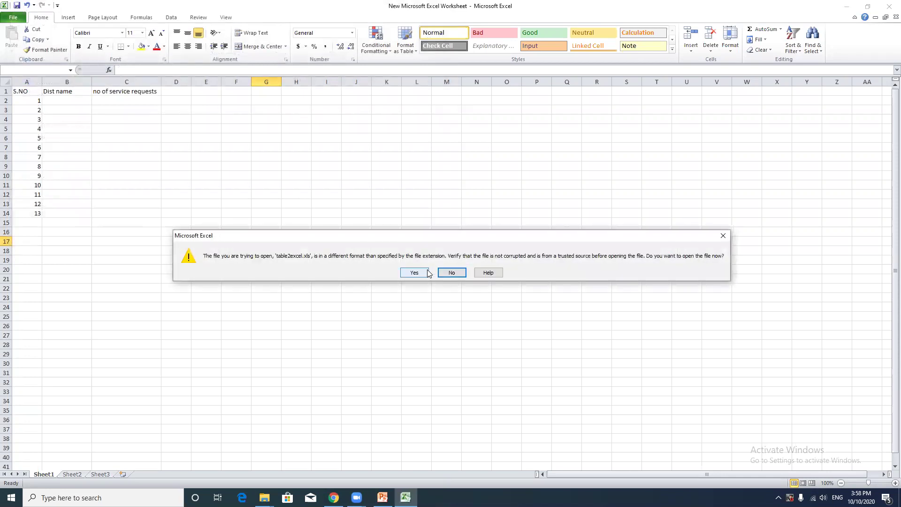
{"action": "left_click", "coordinate": [411, 274]}
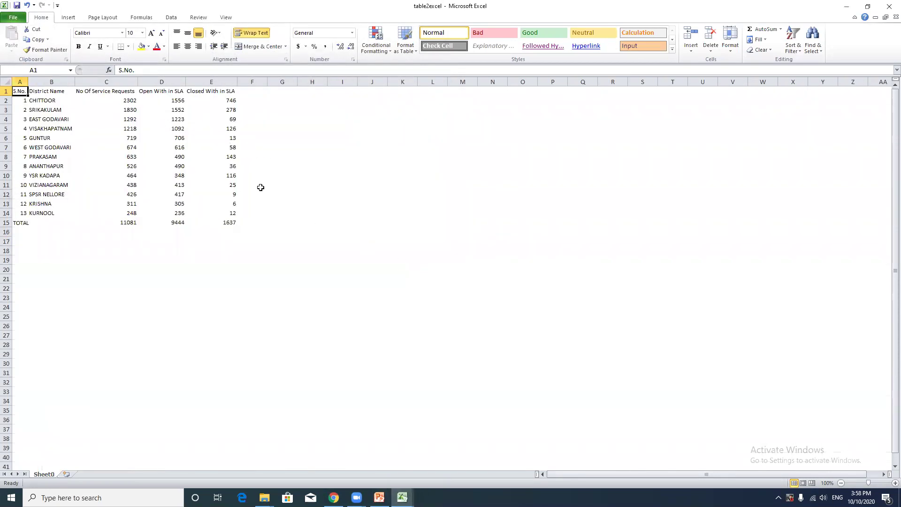
Step: Apply All Borders to the district service requests table in A1:E15
{"action": "left_click", "coordinate": [272, 197]}
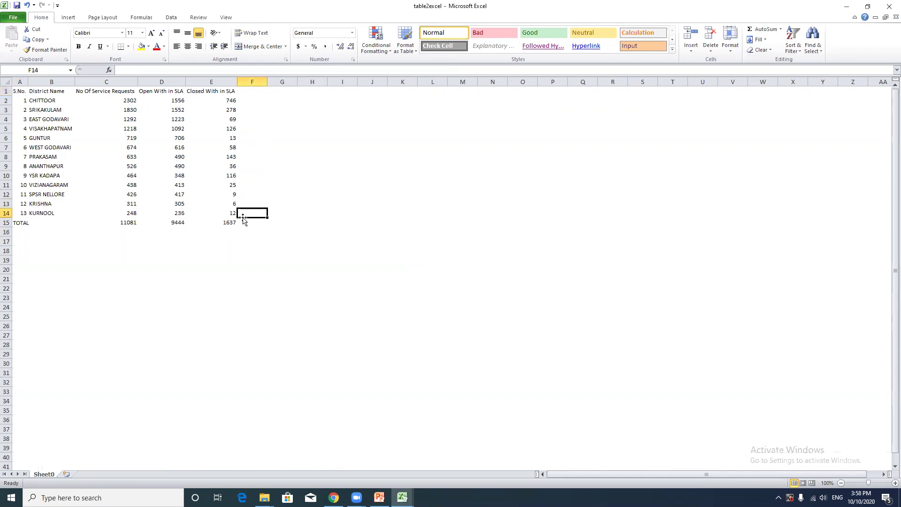
{"action": "left_click_drag", "start_coordinate": [20, 91], "coordinate": [214, 222]}
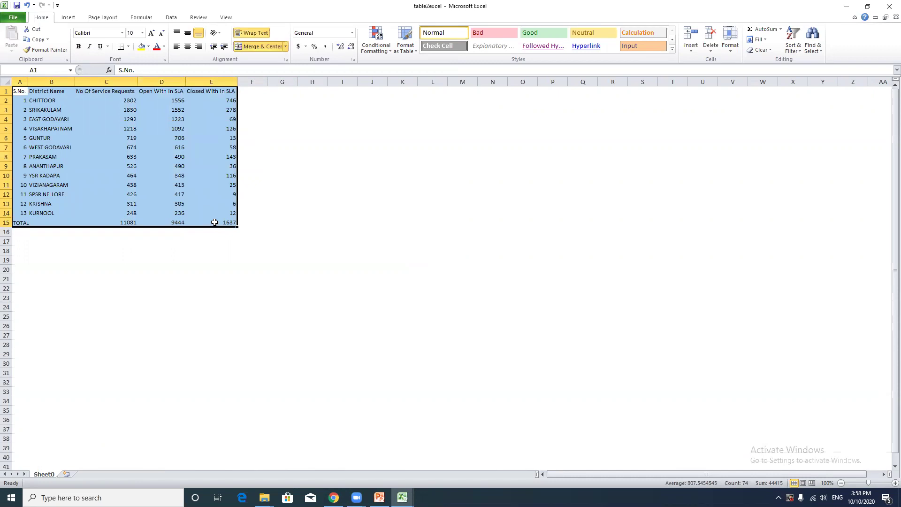
{"action": "left_click", "coordinate": [129, 47]}
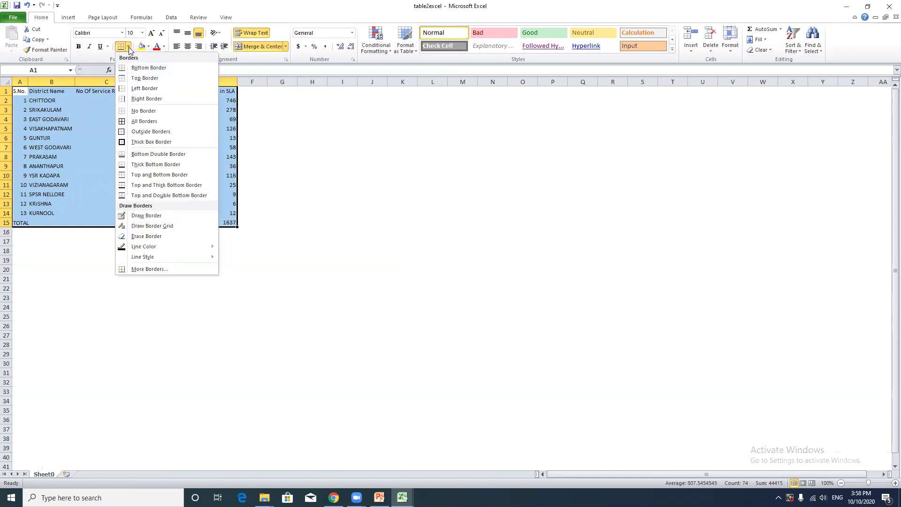
{"action": "left_click", "coordinate": [146, 121]}
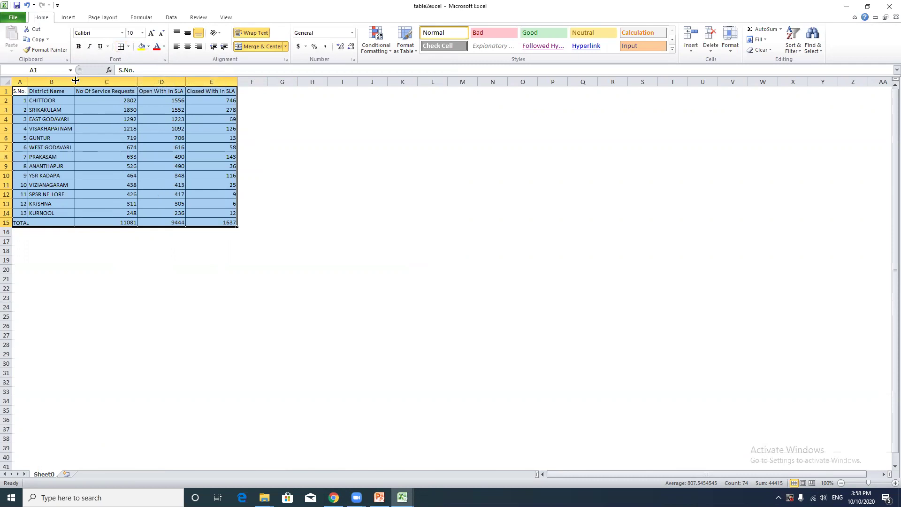
Step: Narrow columns B through E of the district service requests table to less than their header text
{"action": "left_click_drag", "start_coordinate": [74, 81], "coordinate": [60, 81]}
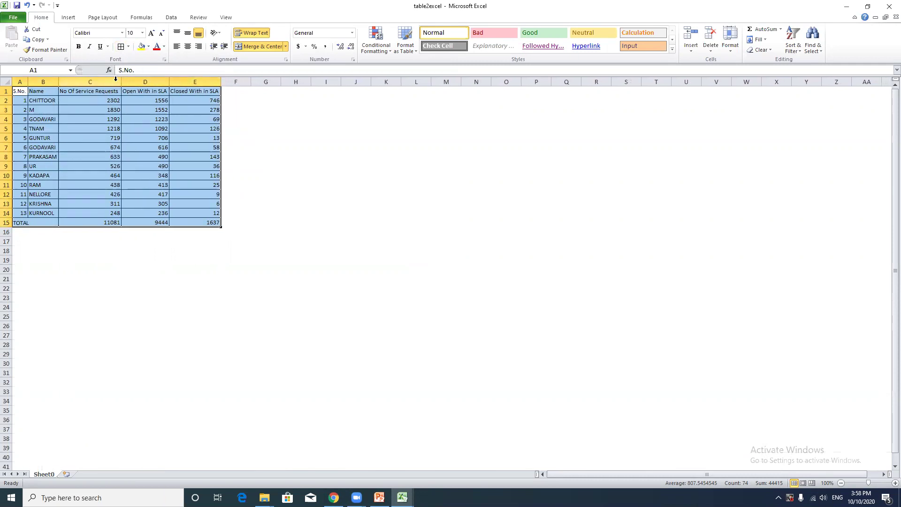
{"action": "left_click_drag", "start_coordinate": [122, 81], "coordinate": [158, 82]}
{"action": "left_click", "coordinate": [179, 128]}
{"action": "left_click", "coordinate": [41, 92]}
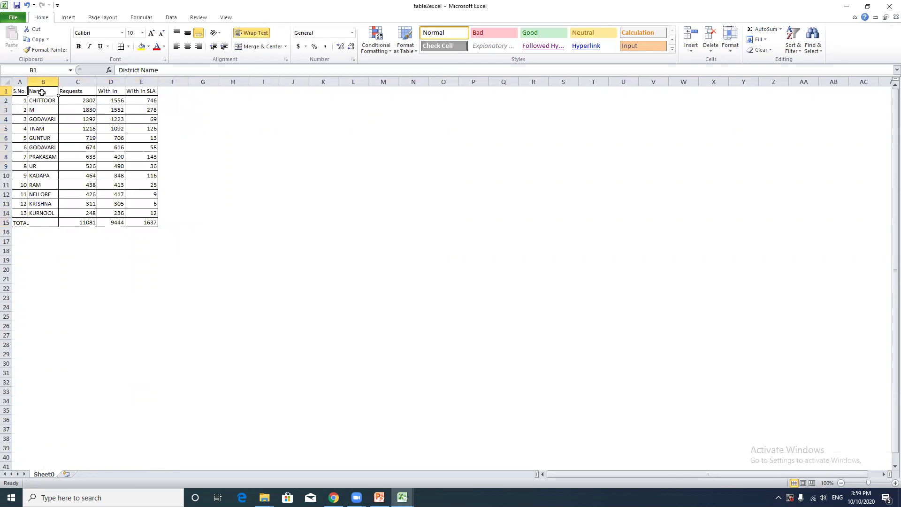
{"action": "left_click", "coordinate": [78, 89]}
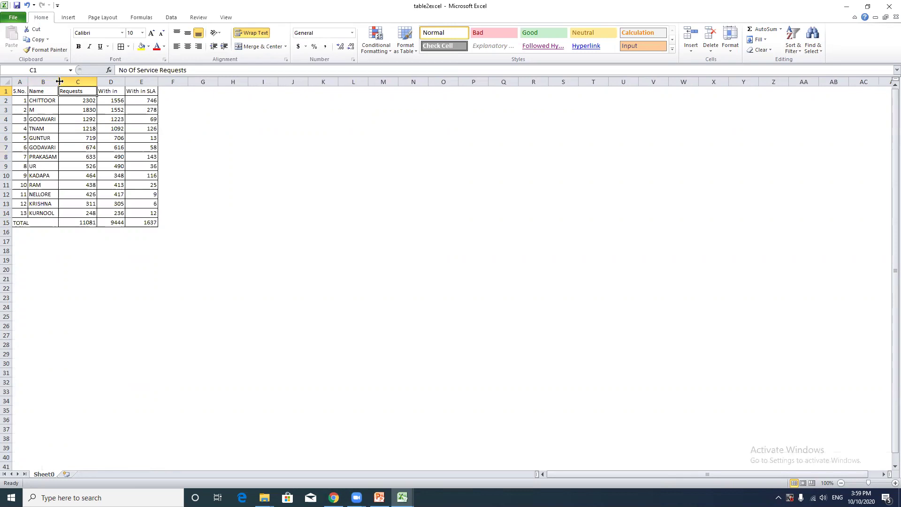
Step: AutoFit the widths of columns B through E so the full district names and headers fit
{"action": "left_click", "coordinate": [41, 82]}
{"action": "key", "text": "ctrl+z"}
{"action": "double_click", "coordinate": [58, 82]}
{"action": "left_click", "coordinate": [58, 83]}
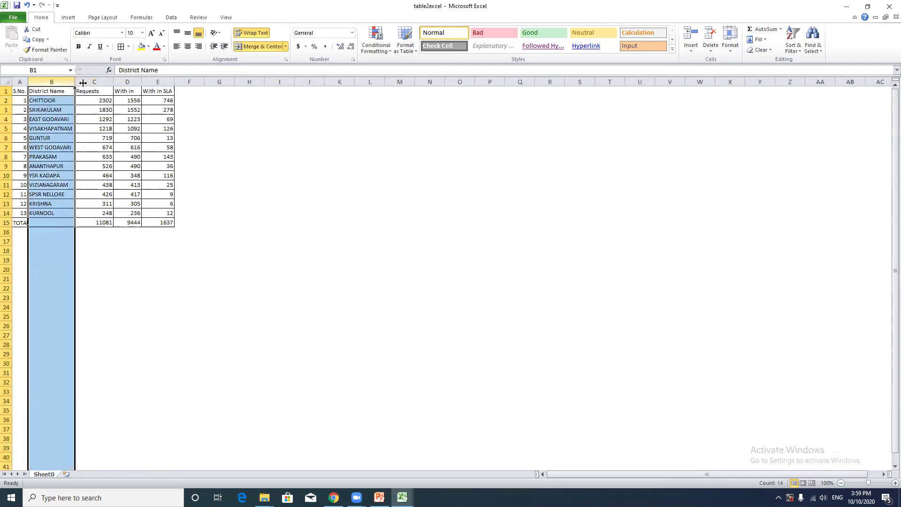
{"action": "double_click", "coordinate": [98, 82]}
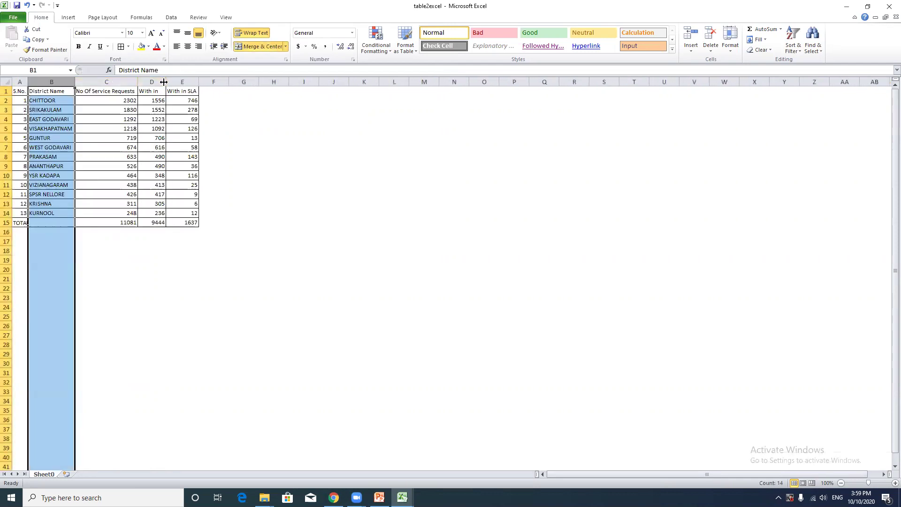
{"action": "double_click", "coordinate": [166, 82]}
{"action": "double_click", "coordinate": [222, 82]}
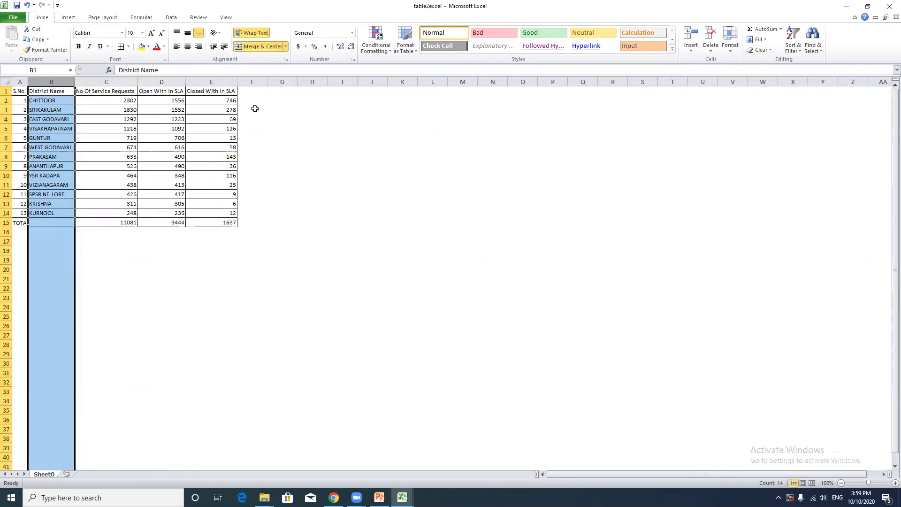
{"action": "left_click", "coordinate": [256, 109]}
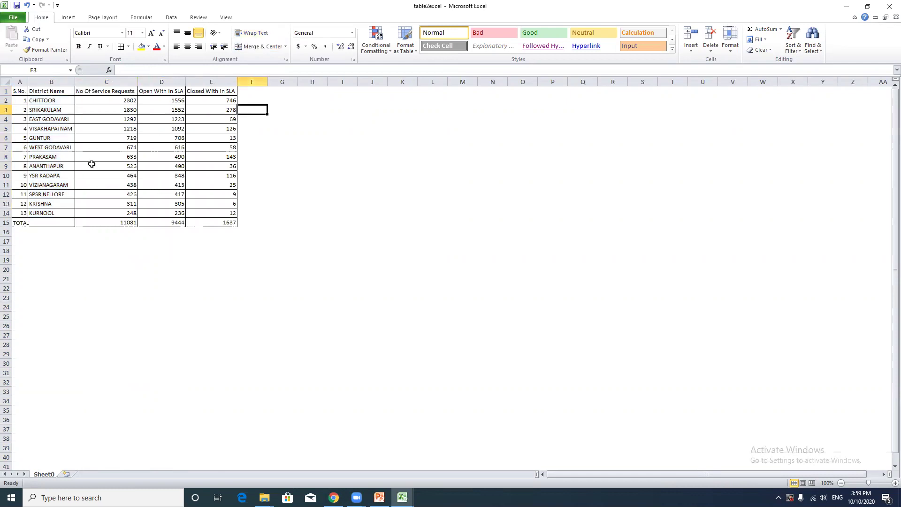
Step: Delete the TOTAL row, row 15, from the district service requests table
{"action": "right_click", "coordinate": [7, 222]}
{"action": "left_click", "coordinate": [94, 259]}
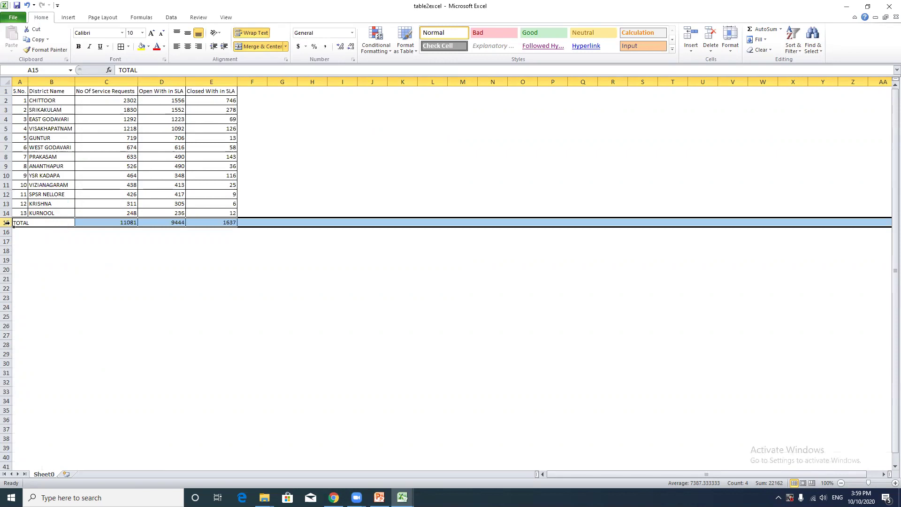
{"action": "right_click", "coordinate": [7, 222]}
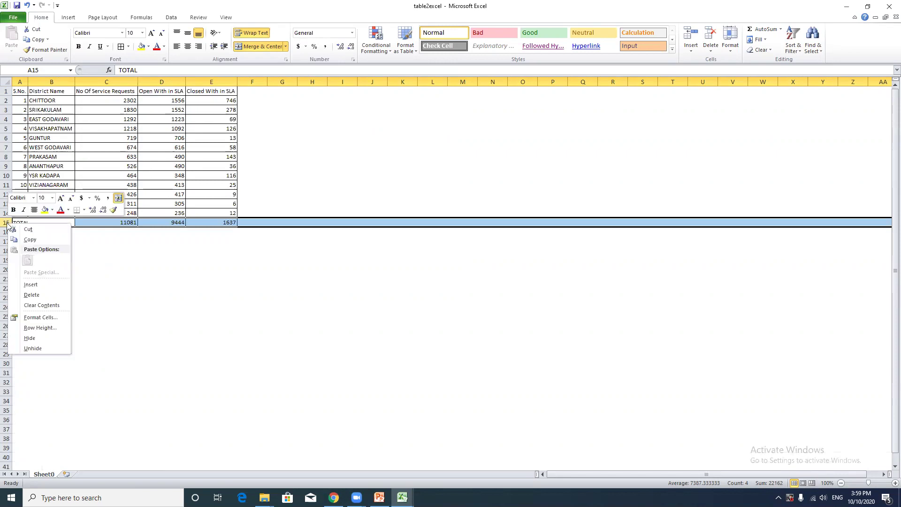
{"action": "left_click", "coordinate": [41, 295]}
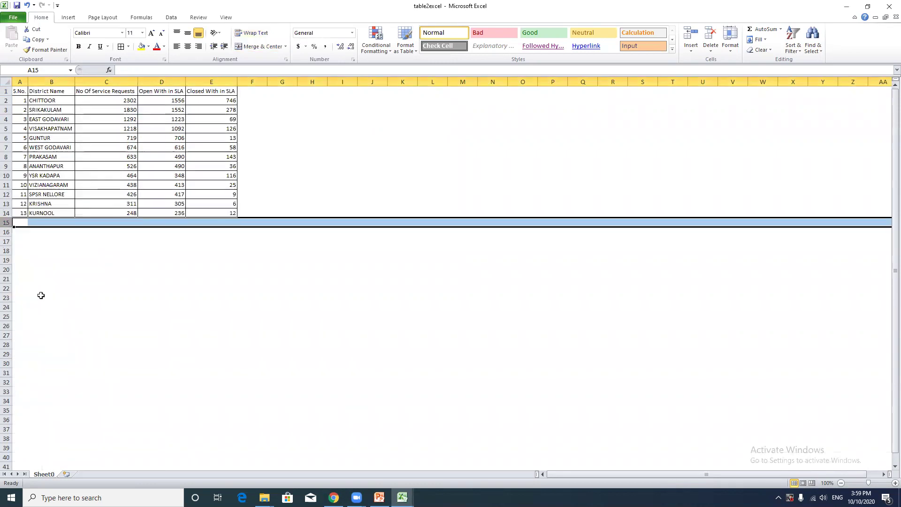
{"action": "left_click", "coordinate": [46, 261]}
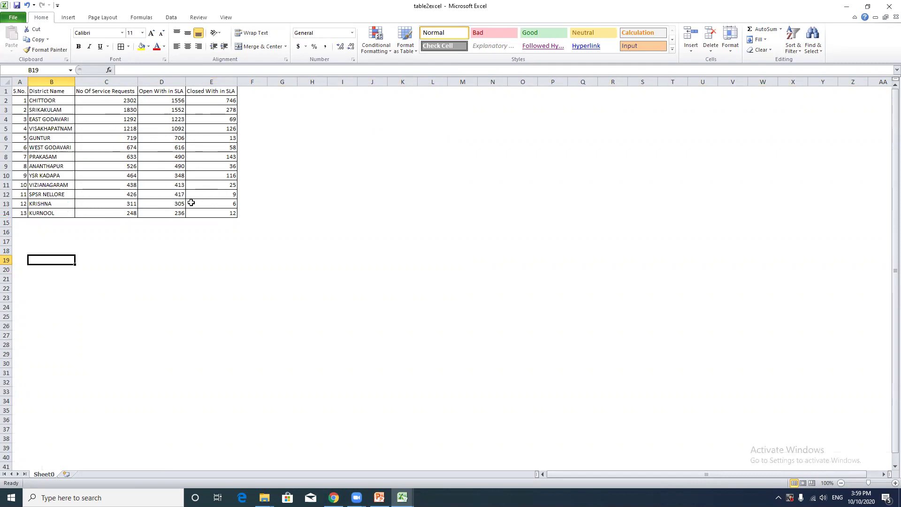
Step: Enter the formula =sum(C2,C3,C4,C5,C6) in C15, below the No Of Service Requests column
{"action": "left_click", "coordinate": [125, 223]}
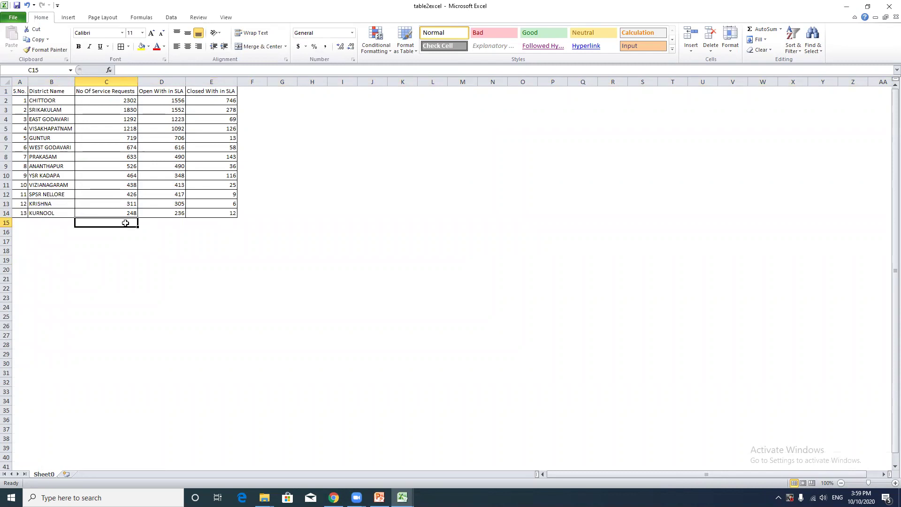
{"action": "type", "text": "="}
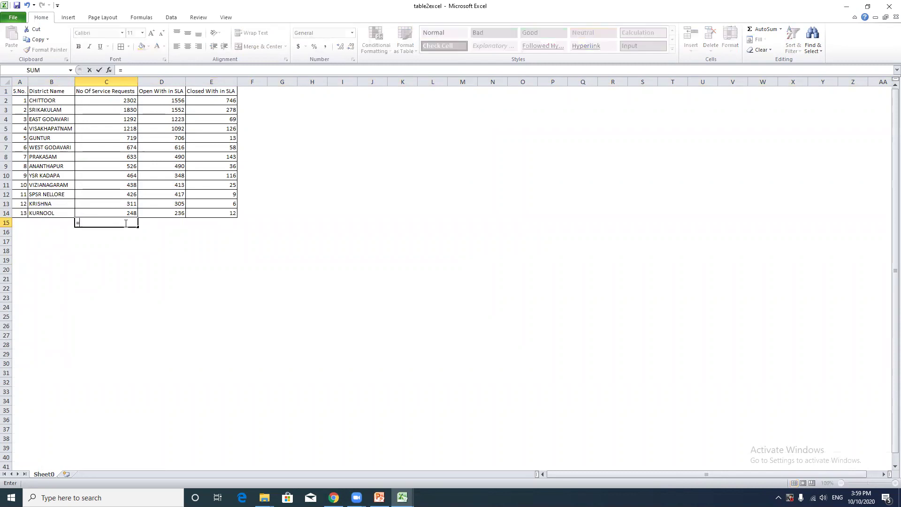
{"action": "type", "text": "sum"}
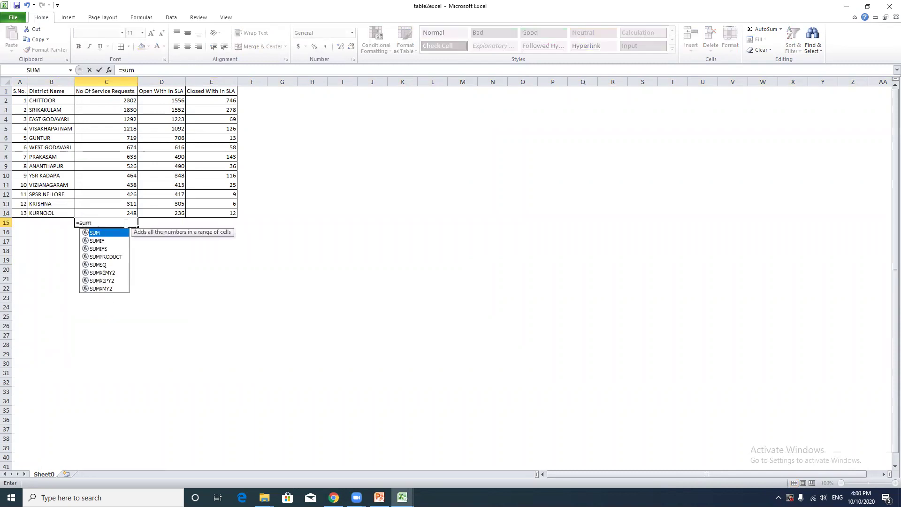
{"action": "type", "text": "("}
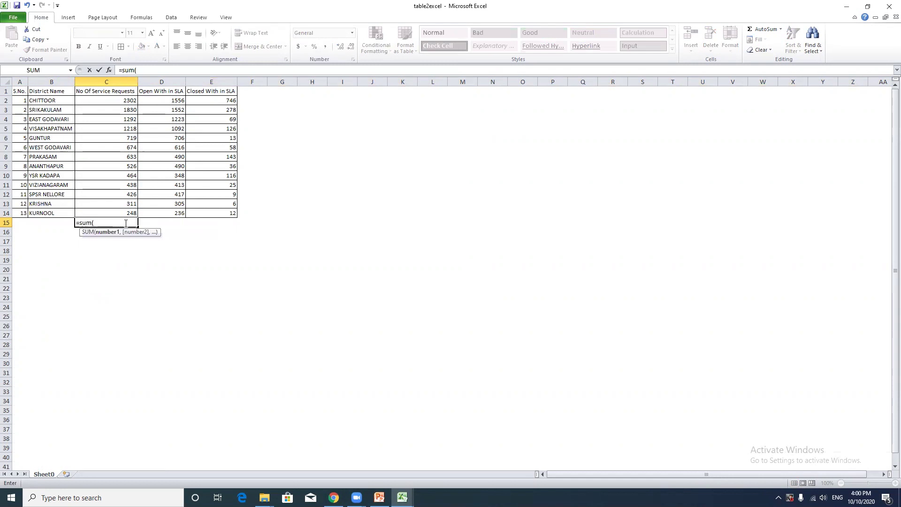
{"action": "left_click", "coordinate": [129, 101]}
{"action": "type", "text": ","}
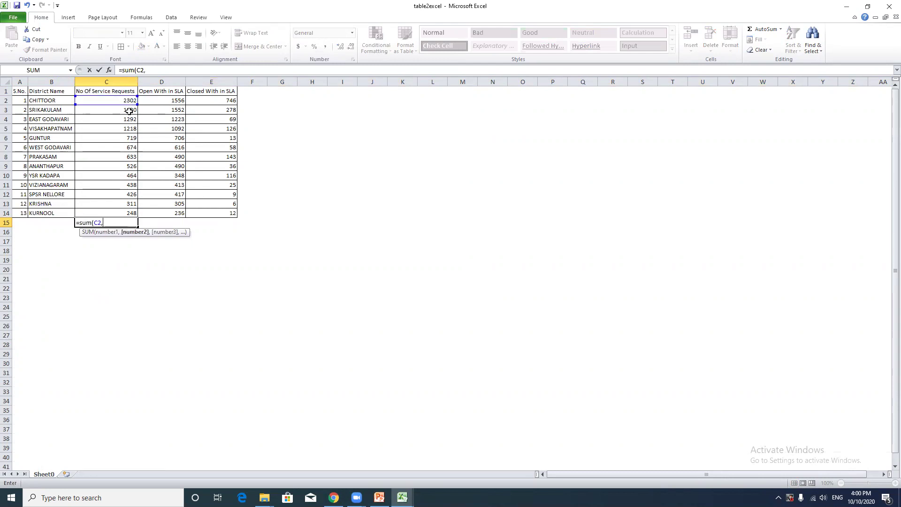
{"action": "left_click", "coordinate": [131, 111]}
{"action": "type", "text": ","}
{"action": "left_click", "coordinate": [131, 120]}
{"action": "type", "text": ","}
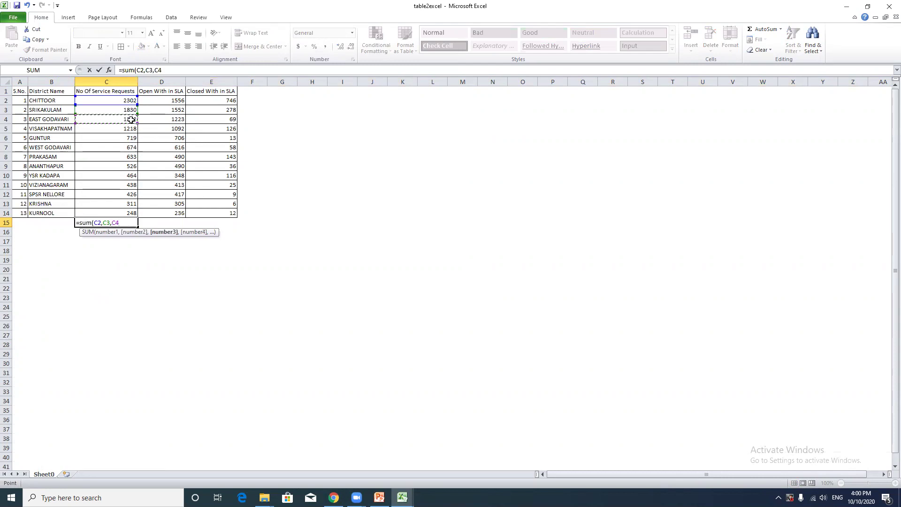
{"action": "left_click", "coordinate": [133, 129]}
{"action": "type", "text": ","}
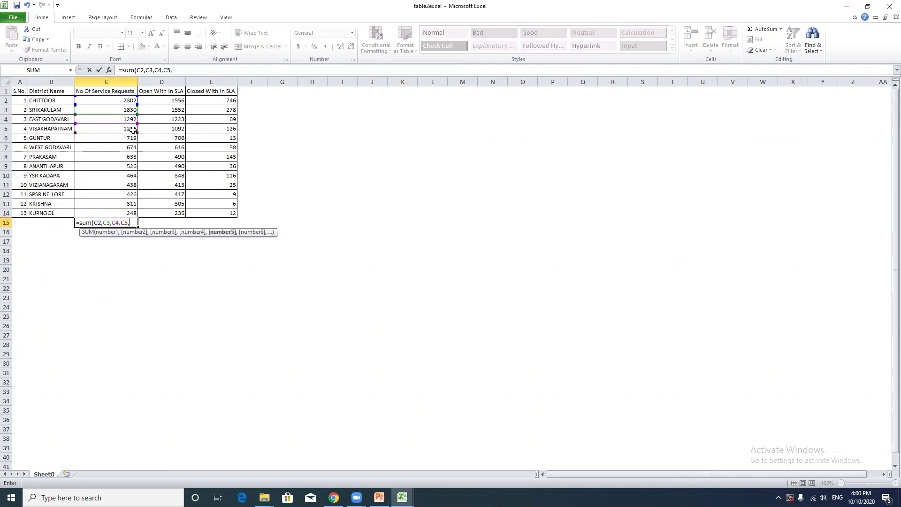
{"action": "left_click", "coordinate": [132, 139]}
{"action": "type", "text": ","}
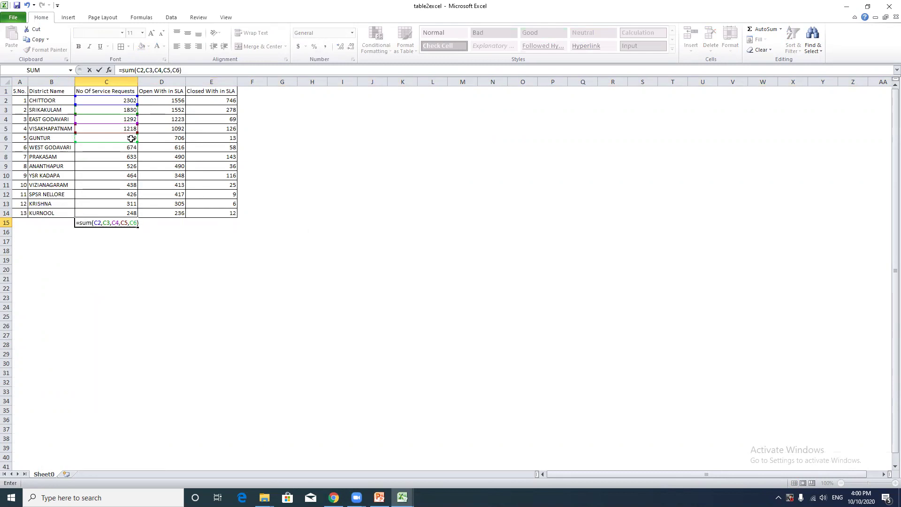
{"action": "key", "text": "Return"}
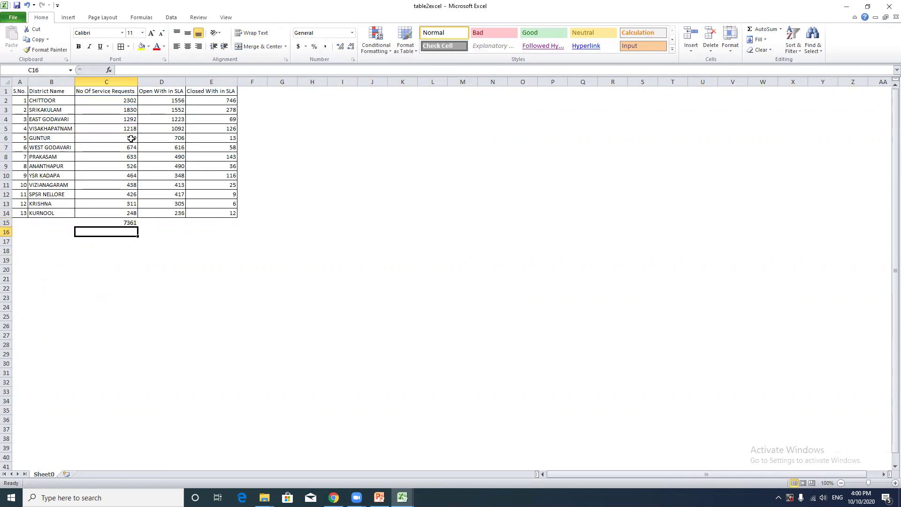
Step: Clear the SUM formula from cell C15
{"action": "left_click", "coordinate": [126, 222]}
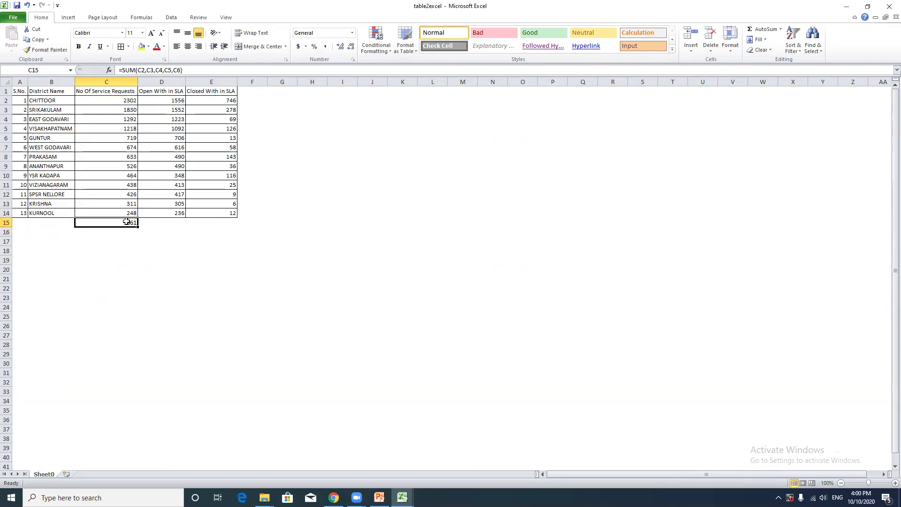
{"action": "key", "text": "Delete"}
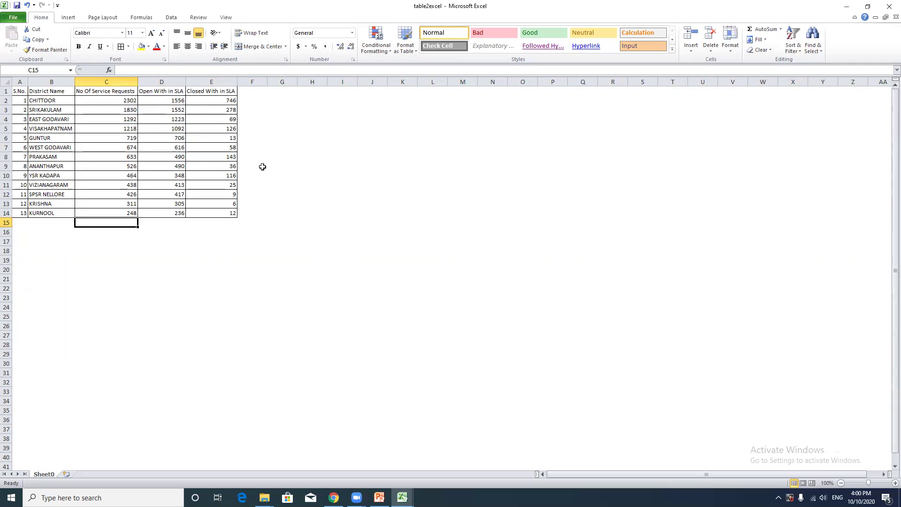
{"action": "left_click", "coordinate": [312, 177]}
Step: Total the No Of Service Requests values C2:C14 in C15 with AutoSum
{"action": "left_click_drag", "start_coordinate": [130, 100], "coordinate": [134, 215]}
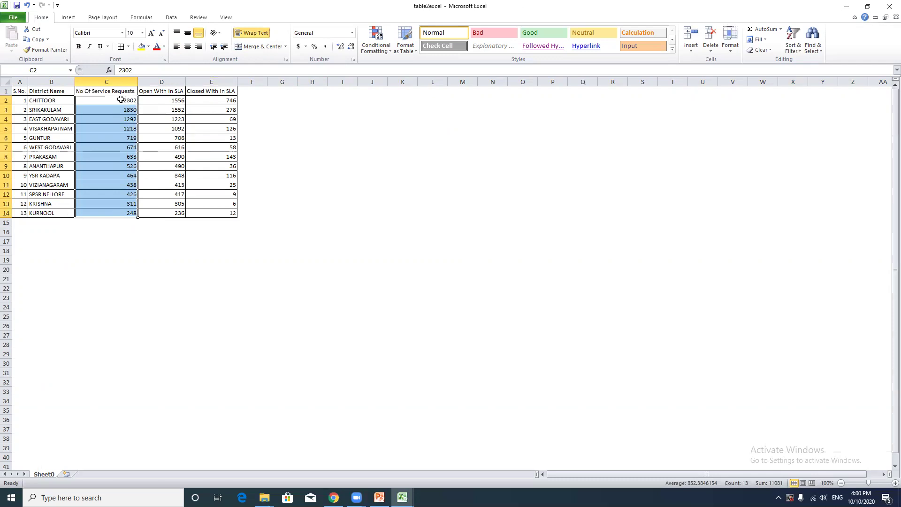
{"action": "left_click_drag", "start_coordinate": [122, 100], "coordinate": [131, 222]}
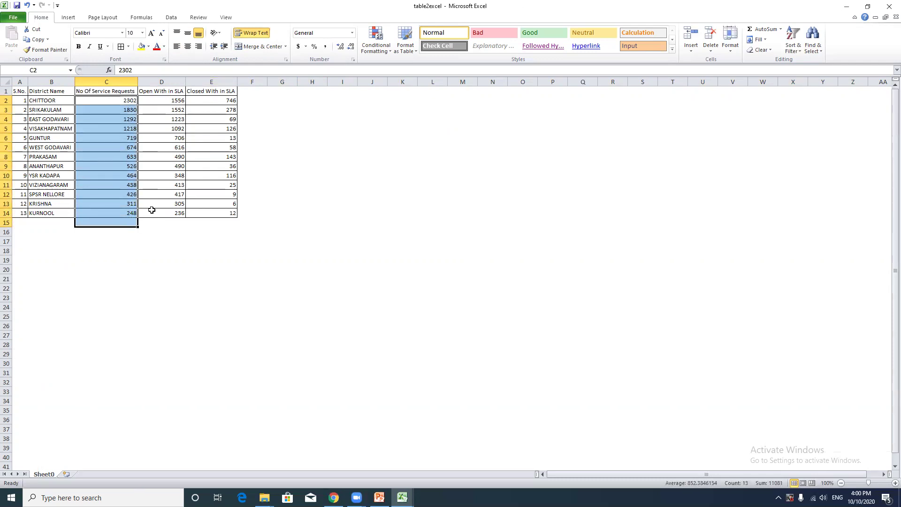
{"action": "left_click", "coordinate": [758, 32]}
{"action": "left_click", "coordinate": [134, 230]}
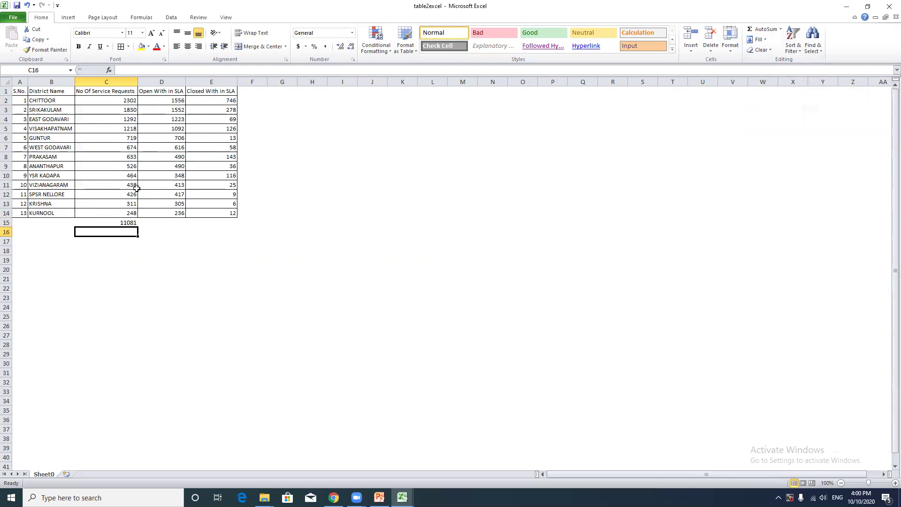
{"action": "left_click", "coordinate": [118, 100]}
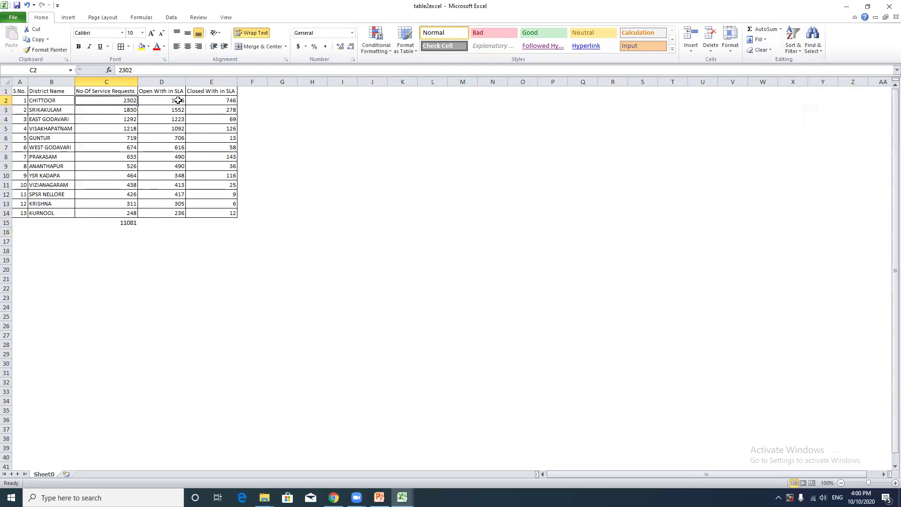
Step: Total the Open With in SLA and Closed With in SLA columns in D15 and E15 with AutoSum
{"action": "left_click_drag", "start_coordinate": [176, 100], "coordinate": [182, 221]}
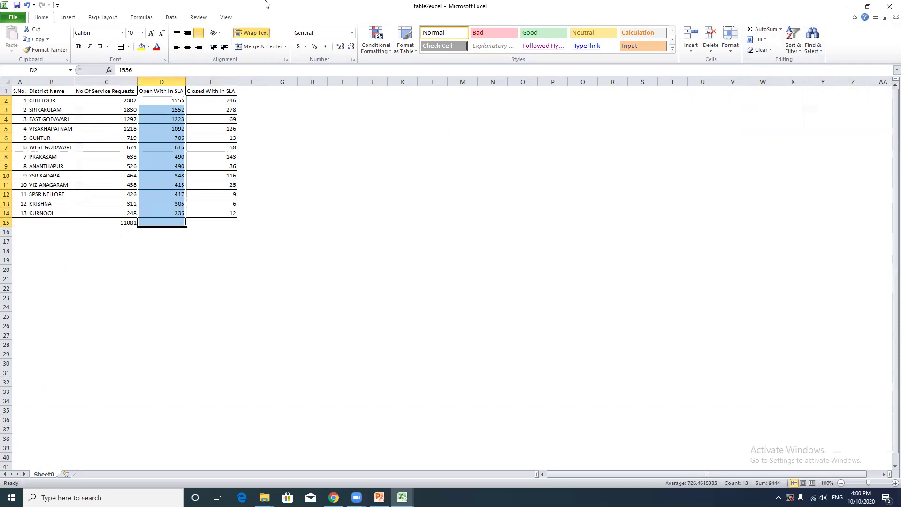
{"action": "left_click", "coordinate": [763, 30]}
{"action": "left_click_drag", "start_coordinate": [216, 100], "coordinate": [224, 222]}
{"action": "left_click", "coordinate": [757, 31]}
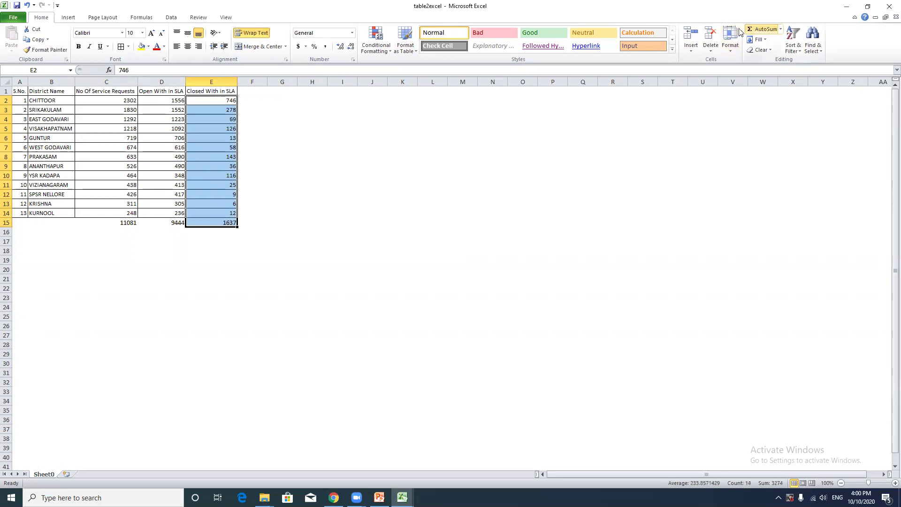
{"action": "left_click", "coordinate": [190, 266]}
Step: Enter the label "total" in cell A15 of the new totals row
{"action": "left_click", "coordinate": [33, 220]}
{"action": "key", "text": "Left"}
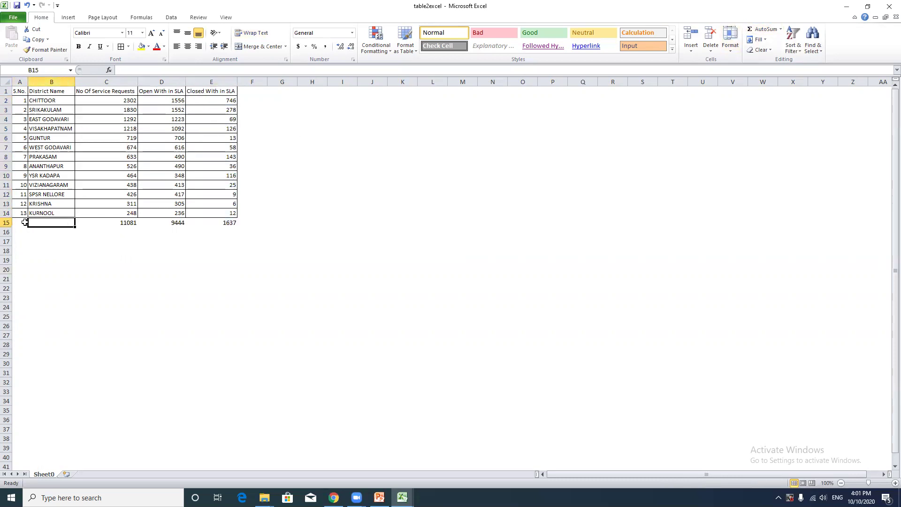
{"action": "left_click", "coordinate": [24, 222]}
{"action": "type", "text": "total"}
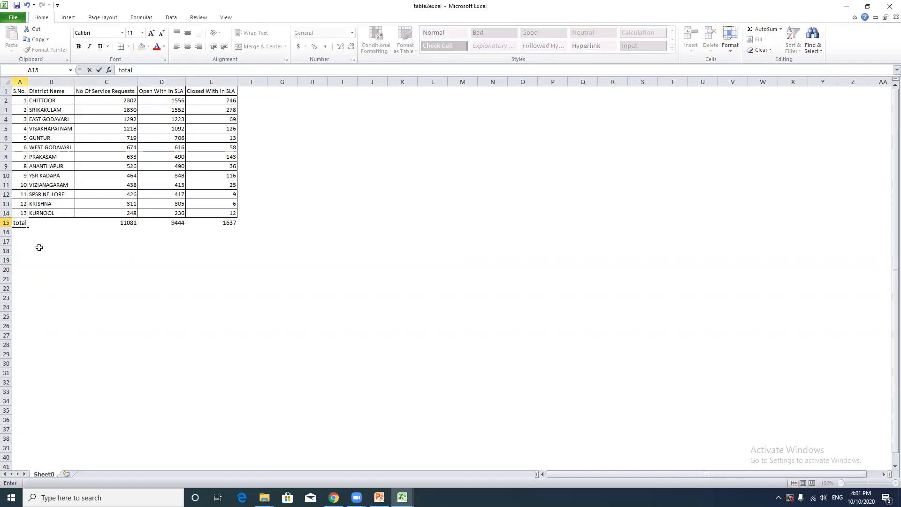
{"action": "left_click", "coordinate": [39, 247]}
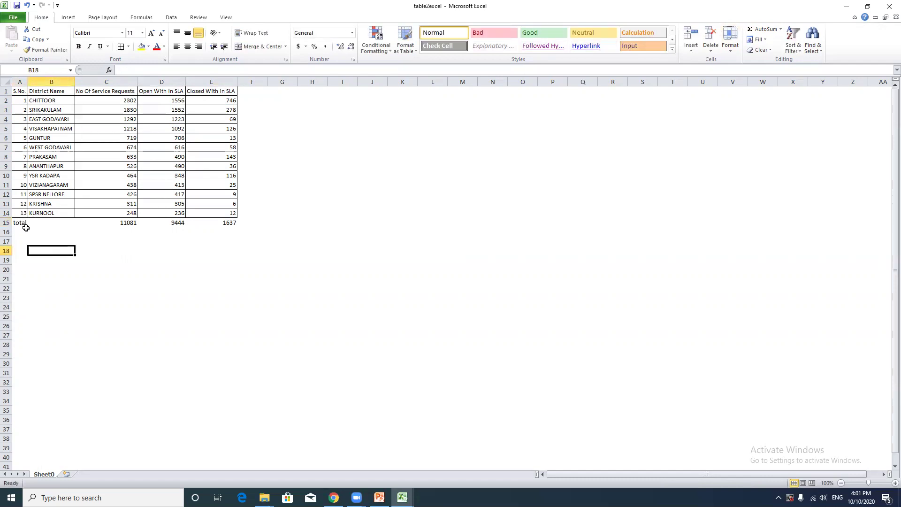
Step: Merge and center cells A15:B15 containing the "total" label
{"action": "left_click", "coordinate": [22, 222]}
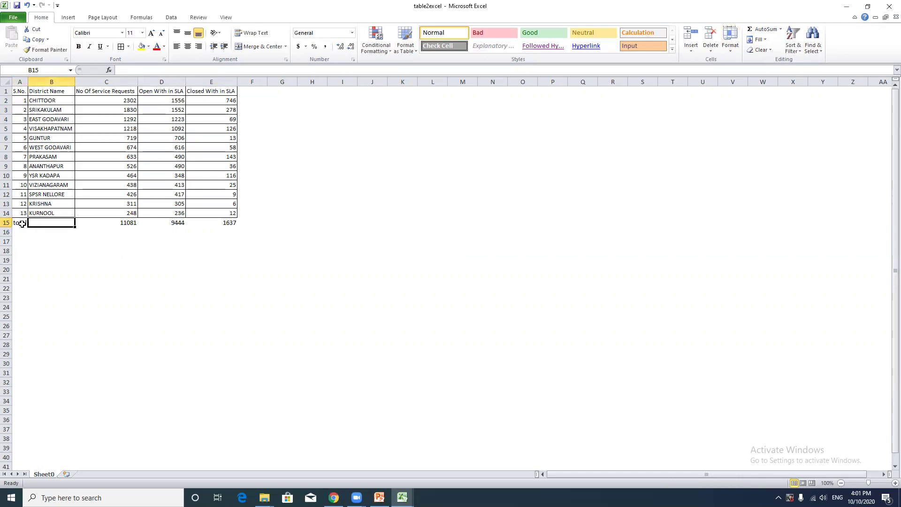
{"action": "left_click", "coordinate": [39, 239]}
{"action": "left_click_drag", "start_coordinate": [21, 223], "coordinate": [49, 224]}
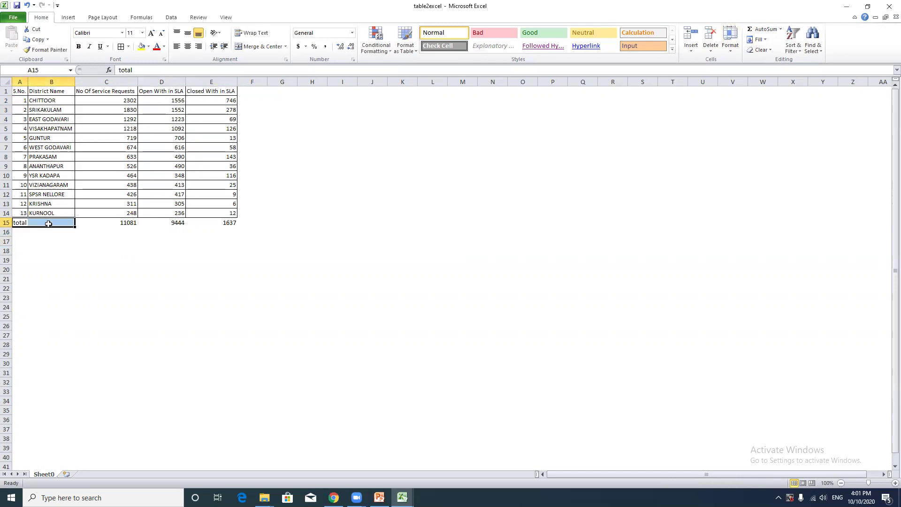
{"action": "left_click", "coordinate": [49, 240]}
{"action": "left_click_drag", "start_coordinate": [22, 223], "coordinate": [50, 223]}
{"action": "left_click", "coordinate": [259, 46]}
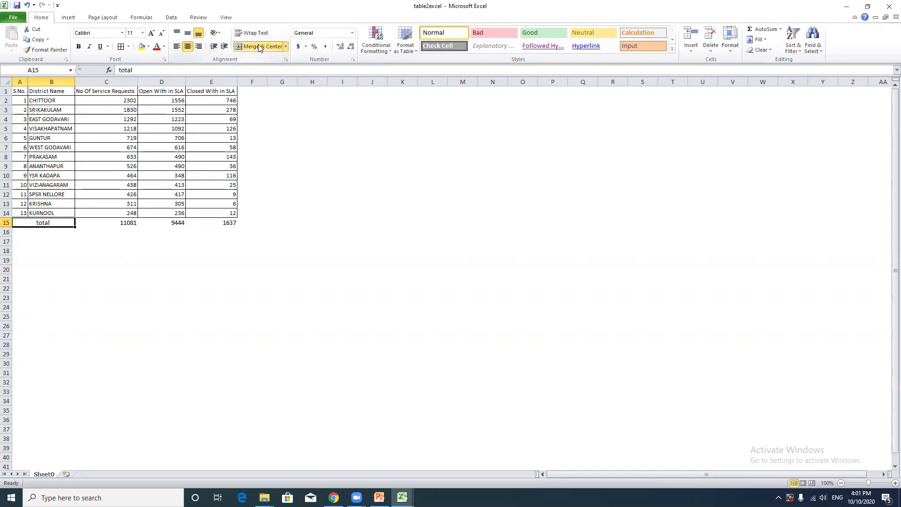
{"action": "left_click", "coordinate": [120, 248]}
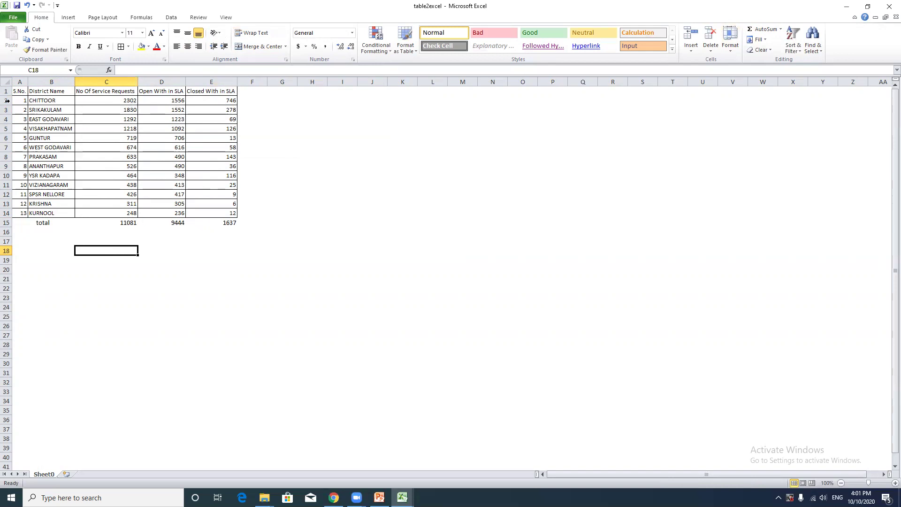
Step: Apply all borders to rows 14 and 15 of the table, cells A14:E15, including the totals row
{"action": "left_click_drag", "start_coordinate": [20, 91], "coordinate": [20, 101]}
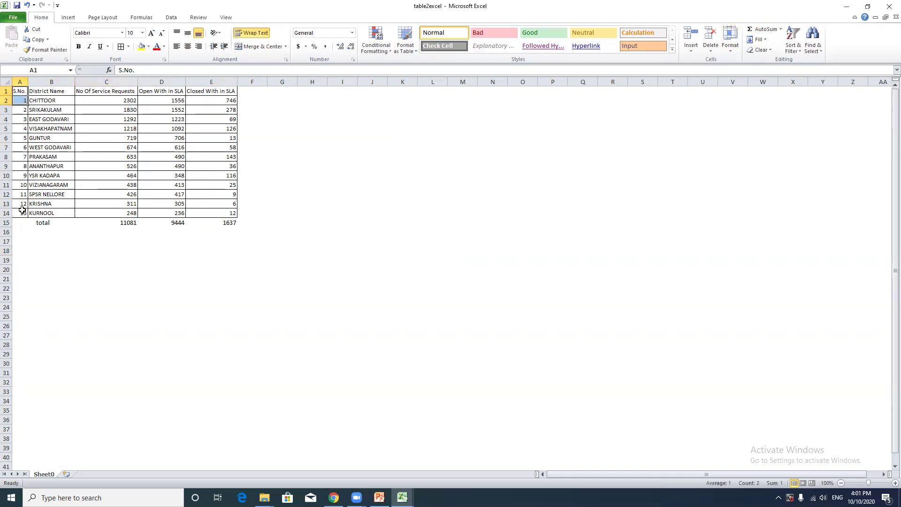
{"action": "left_click_drag", "start_coordinate": [21, 212], "coordinate": [211, 221]}
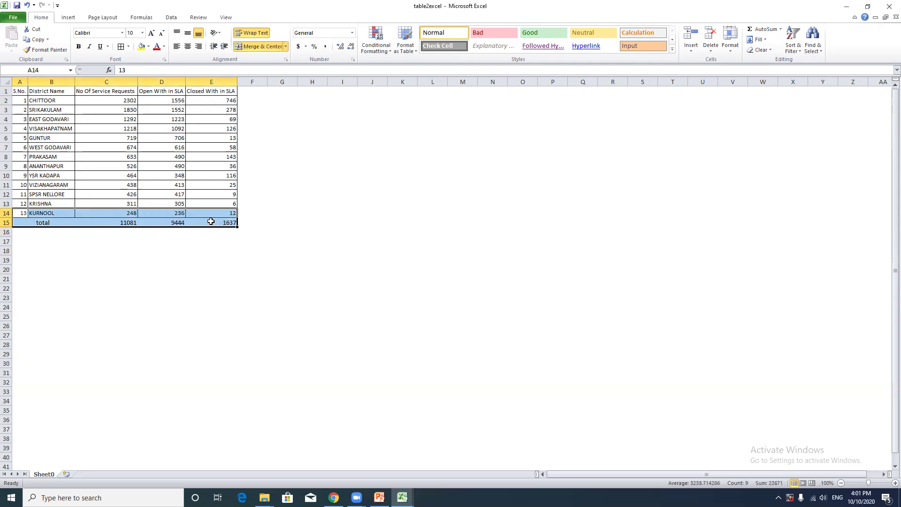
{"action": "left_click", "coordinate": [129, 47]}
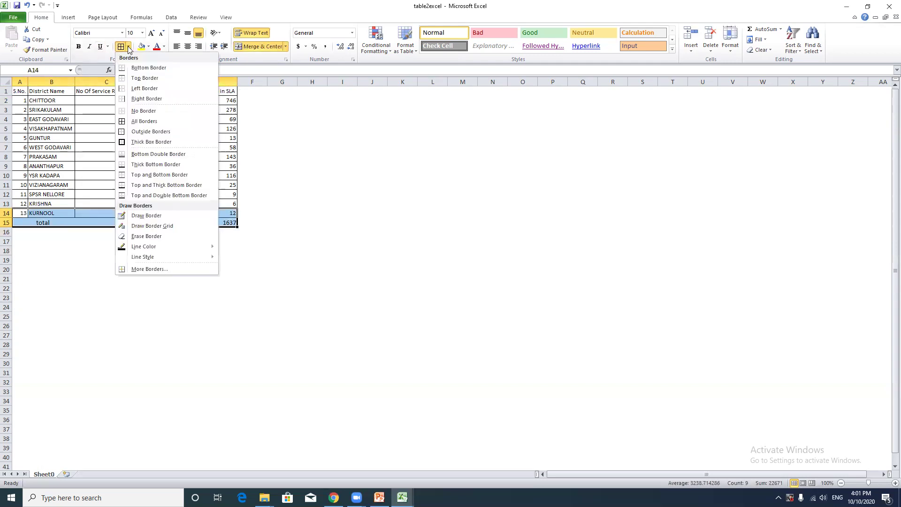
{"action": "left_click", "coordinate": [152, 122]}
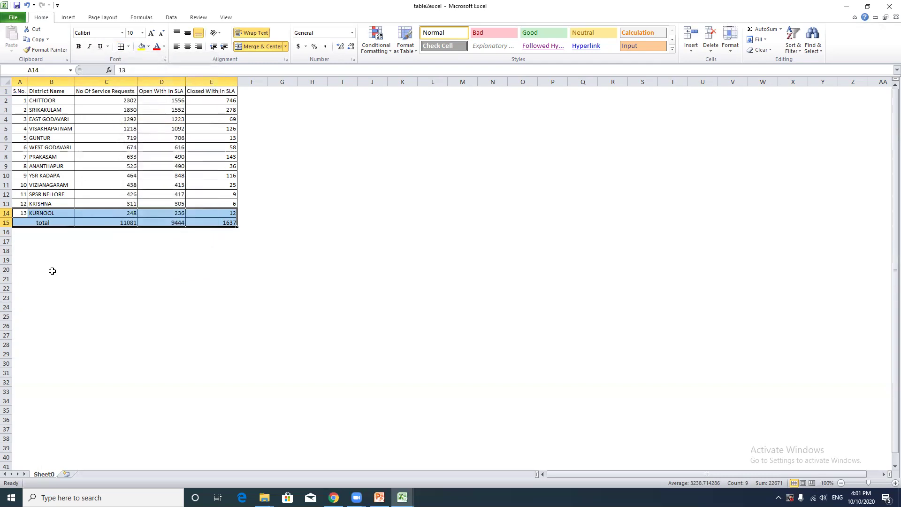
{"action": "left_click", "coordinate": [52, 270]}
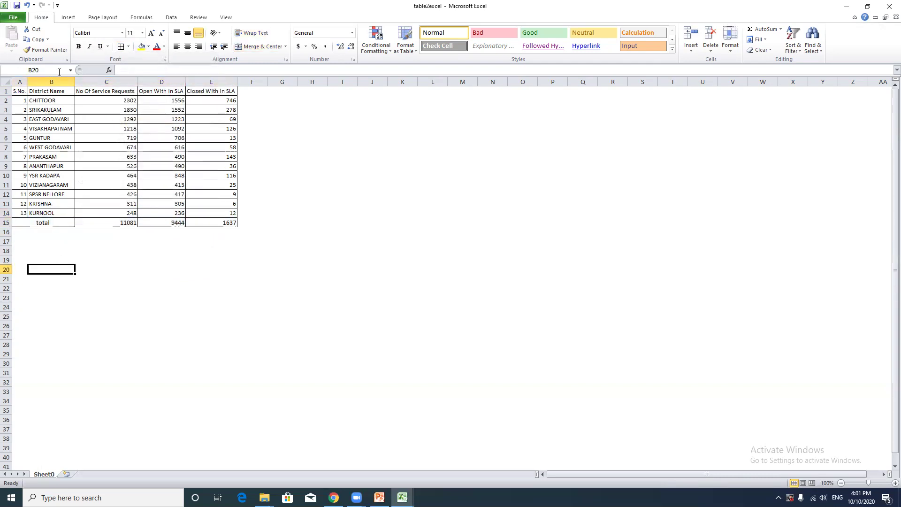
{"action": "left_click", "coordinate": [19, 82]}
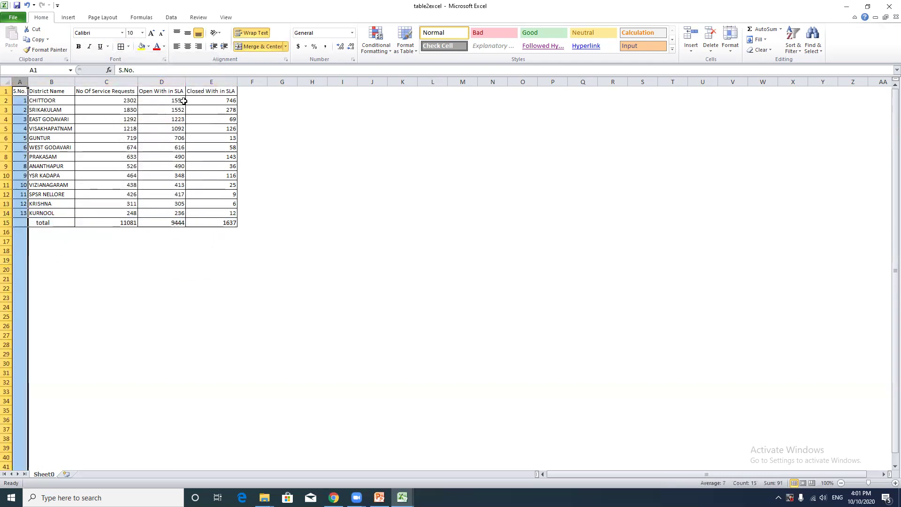
{"action": "left_click", "coordinate": [270, 125]}
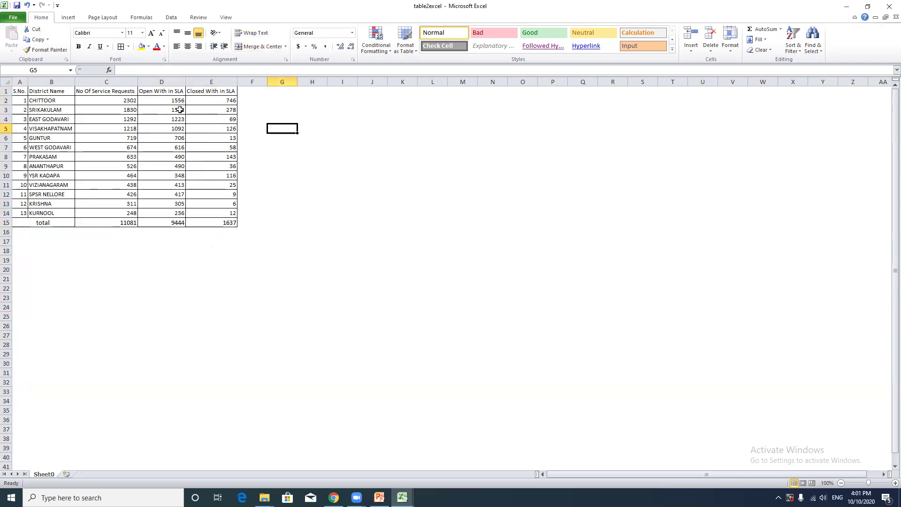
Step: Set the font of CHITTOOR in B2 to Algerian and SRIKAKULAM in B3 to Arial Rounded MT Bold
{"action": "left_click", "coordinate": [48, 100]}
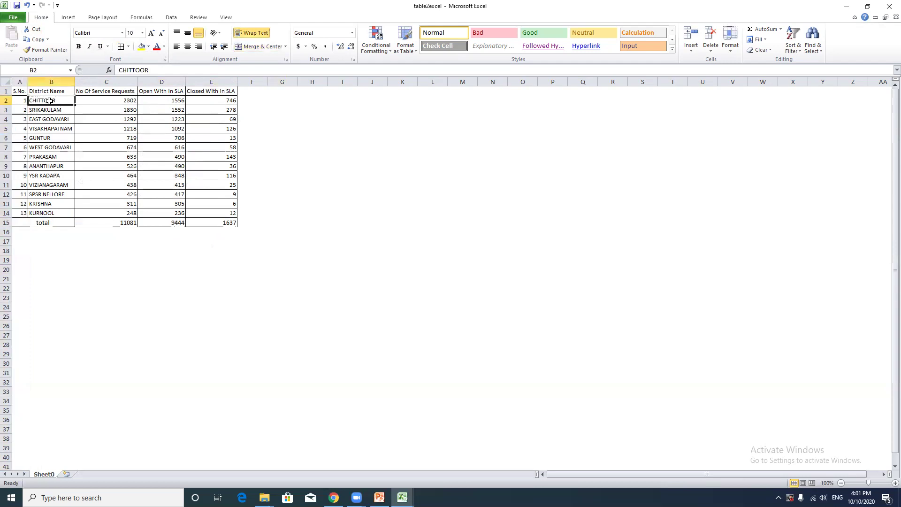
{"action": "left_click", "coordinate": [121, 33]}
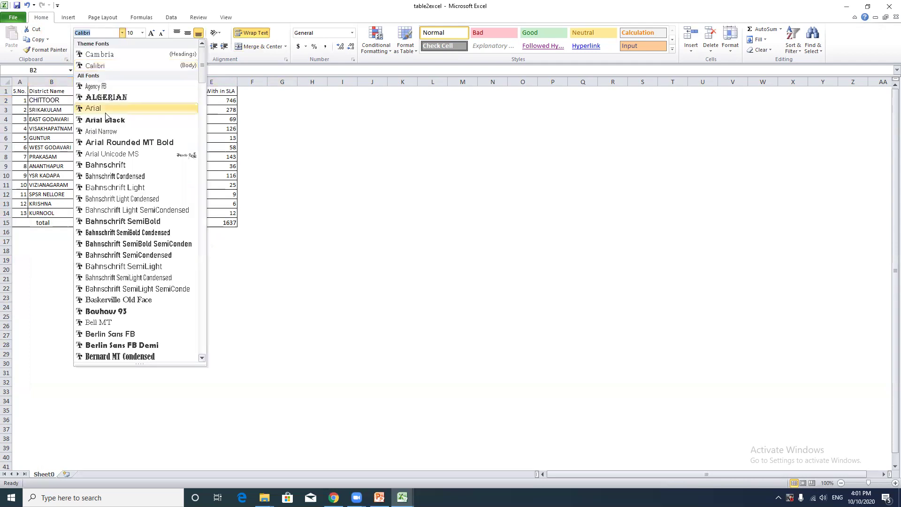
{"action": "left_click", "coordinate": [106, 97]}
{"action": "left_click", "coordinate": [57, 110]}
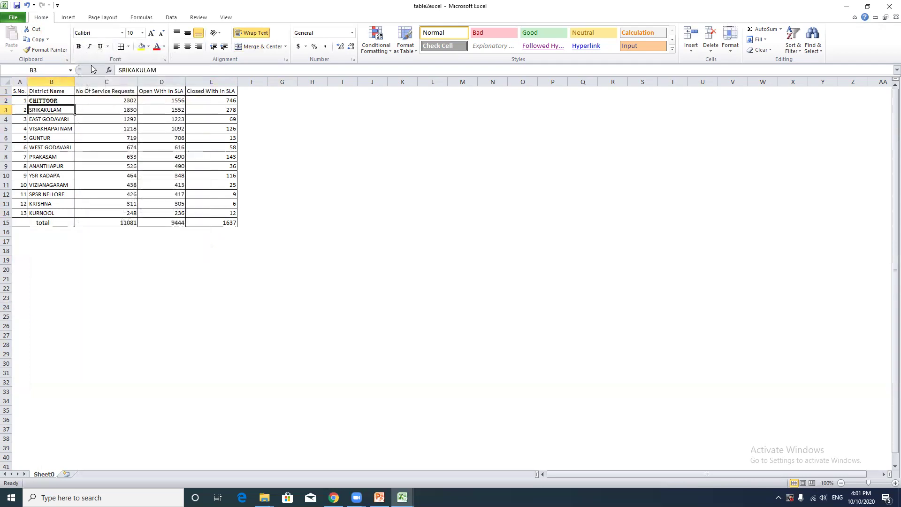
{"action": "left_click", "coordinate": [122, 33]}
{"action": "left_click", "coordinate": [104, 147]}
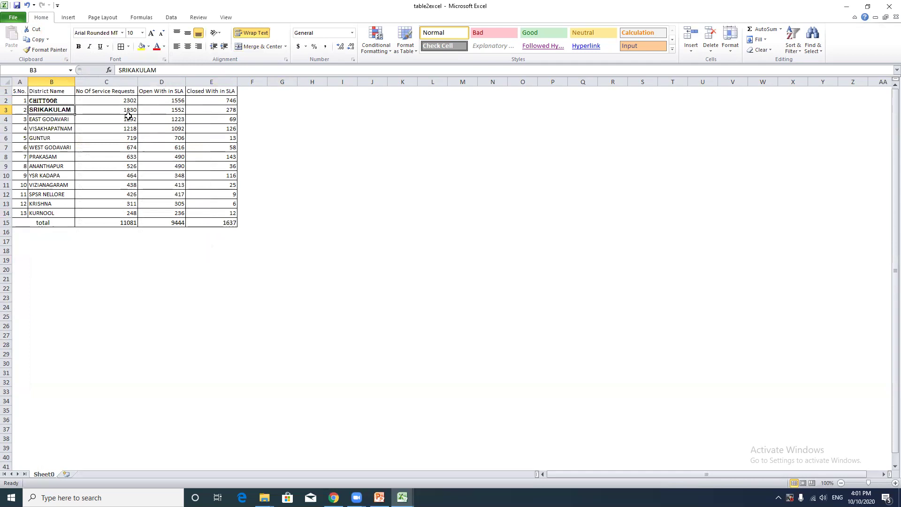
Step: Undo both font changes in B2 and B3, redo them, and undo them again
{"action": "key", "text": "ctrl+z"}
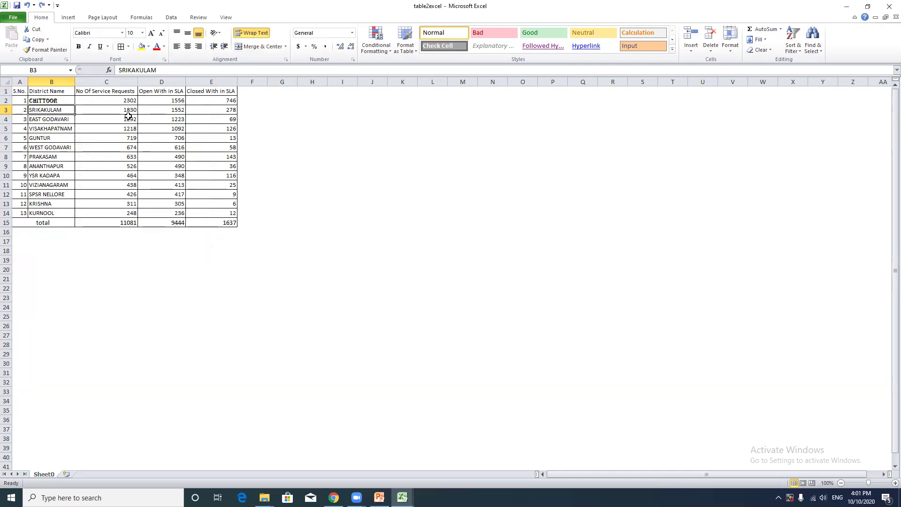
{"action": "key", "text": "ctrl+z"}
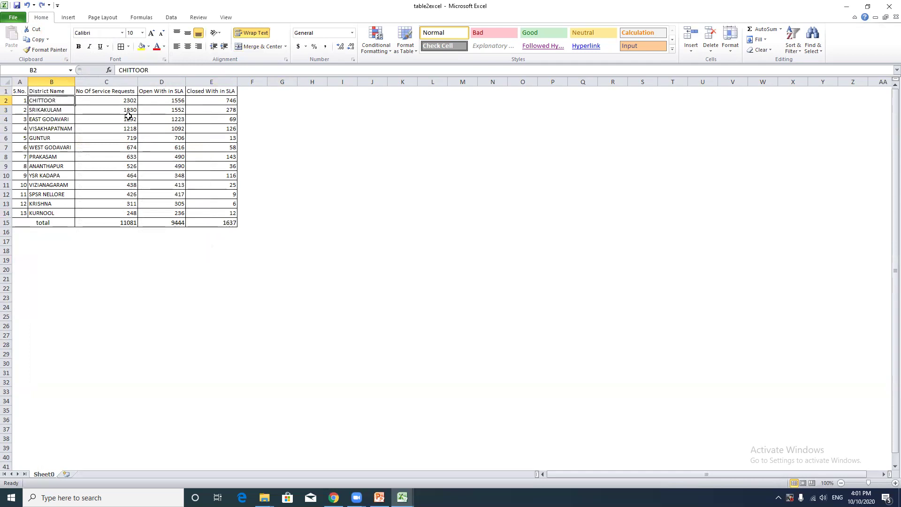
{"action": "key", "text": "ctrl+y"}
{"action": "key", "text": "ctrl+y"}
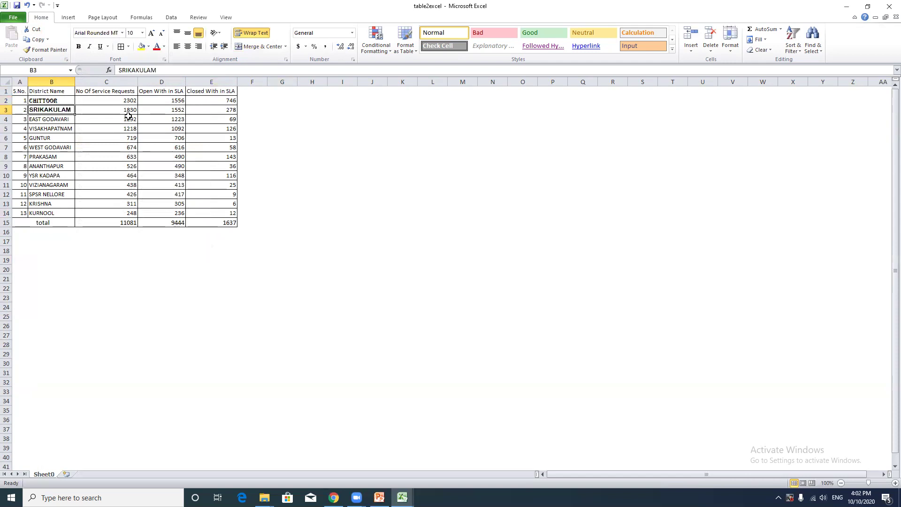
{"action": "key", "text": "ctrl+z"}
{"action": "key", "text": "ctrl+z"}
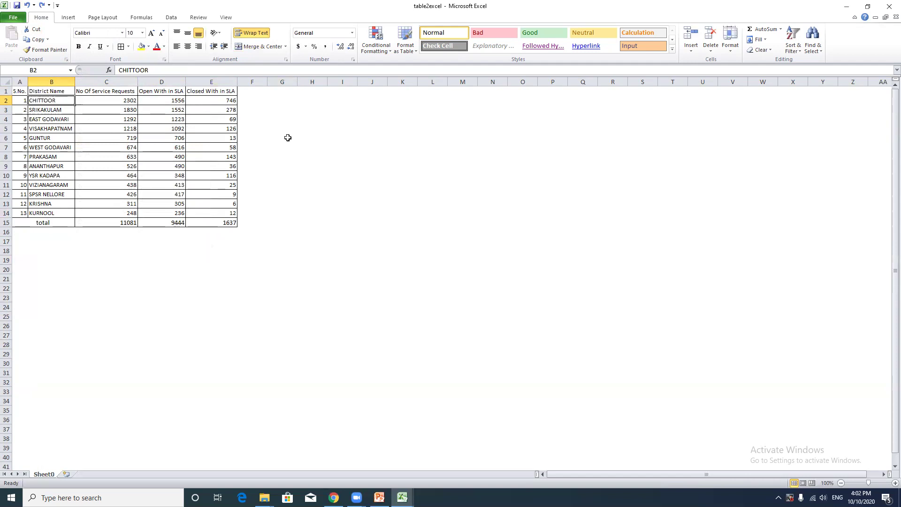
Step: Left-align the whole table A1:E15 after trying center and right alignment
{"action": "left_click_drag", "start_coordinate": [20, 92], "coordinate": [220, 223]}
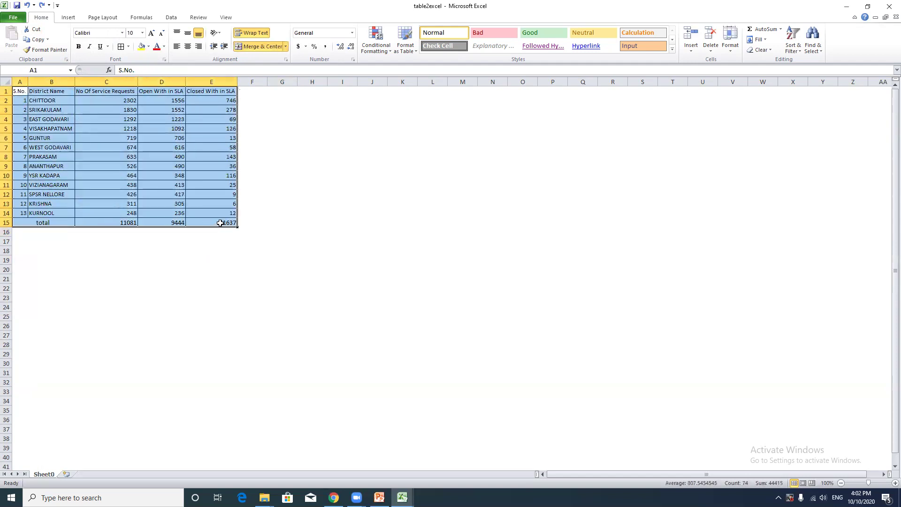
{"action": "left_click", "coordinate": [177, 48]}
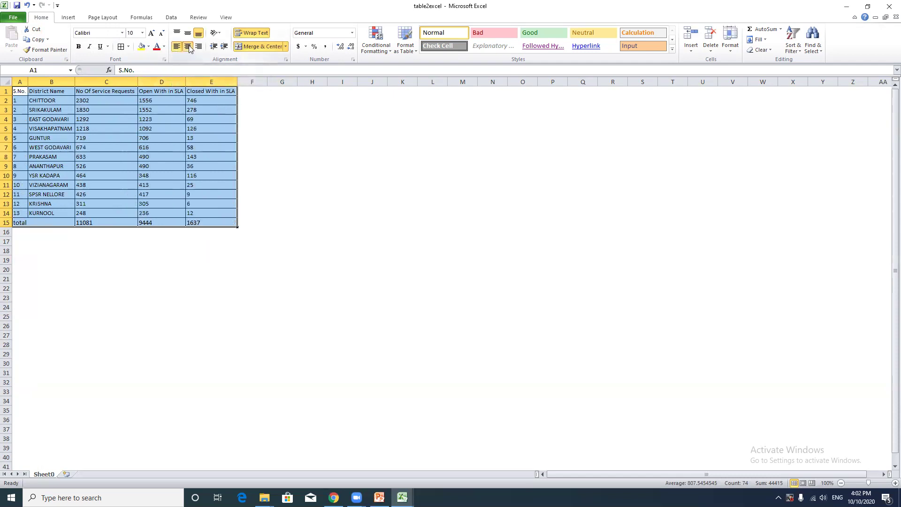
{"action": "left_click", "coordinate": [188, 47]}
{"action": "left_click", "coordinate": [199, 47]}
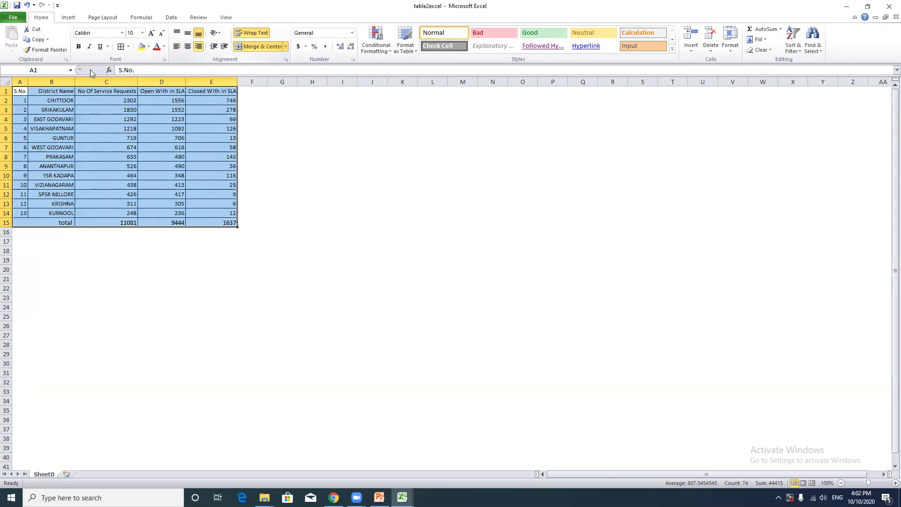
{"action": "left_click", "coordinate": [176, 48]}
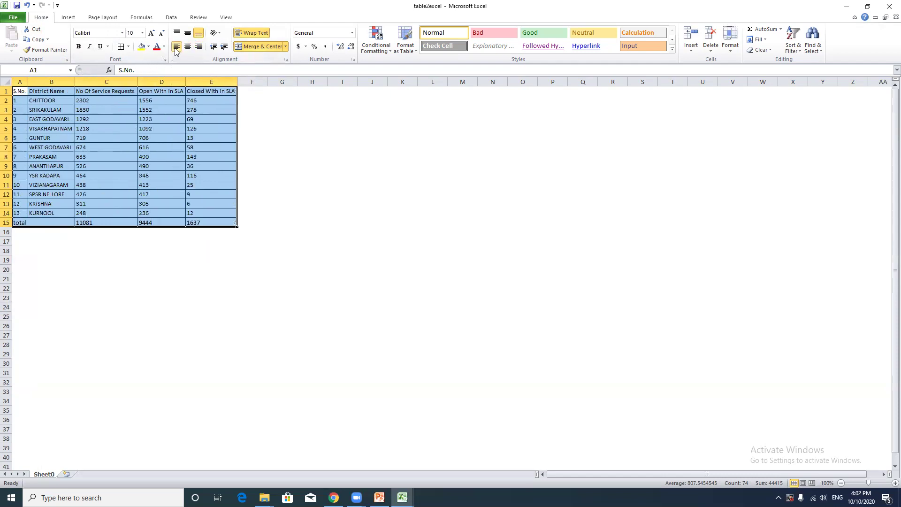
Step: Center the No Of Service Requests, Open With in SLA and Closed With in SLA columns horizontally
{"action": "left_click", "coordinate": [20, 82]}
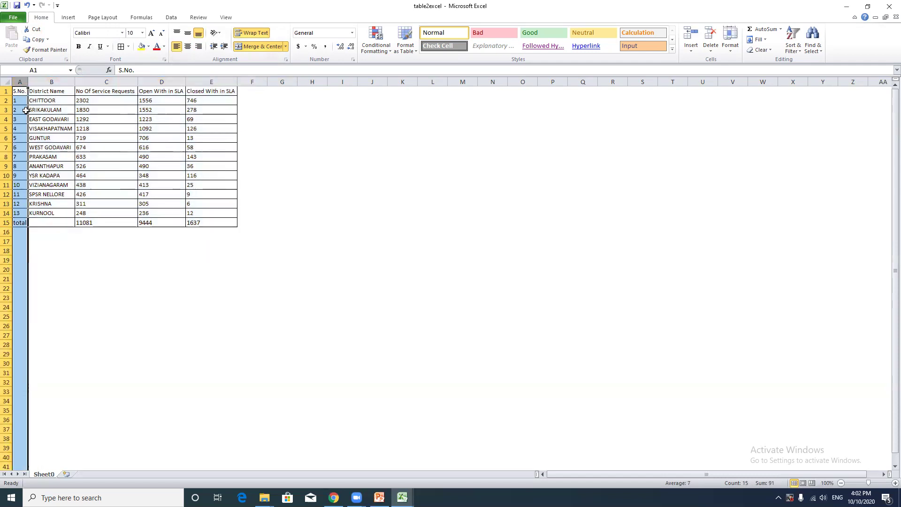
{"action": "left_click", "coordinate": [46, 82]}
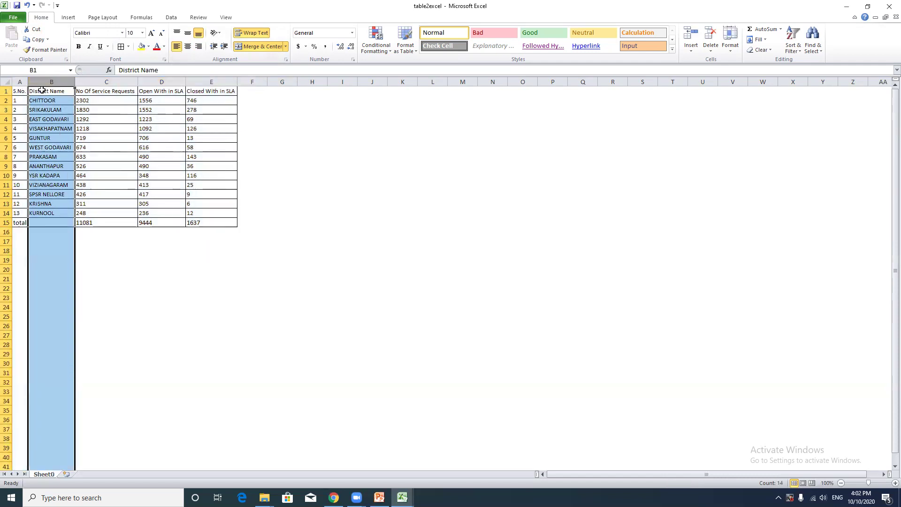
{"action": "left_click", "coordinate": [104, 82]}
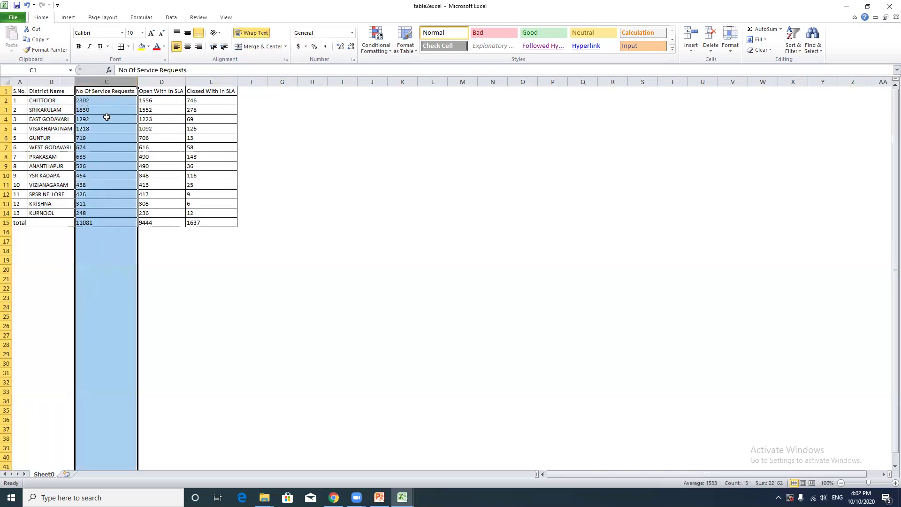
{"action": "left_click", "coordinate": [189, 47]}
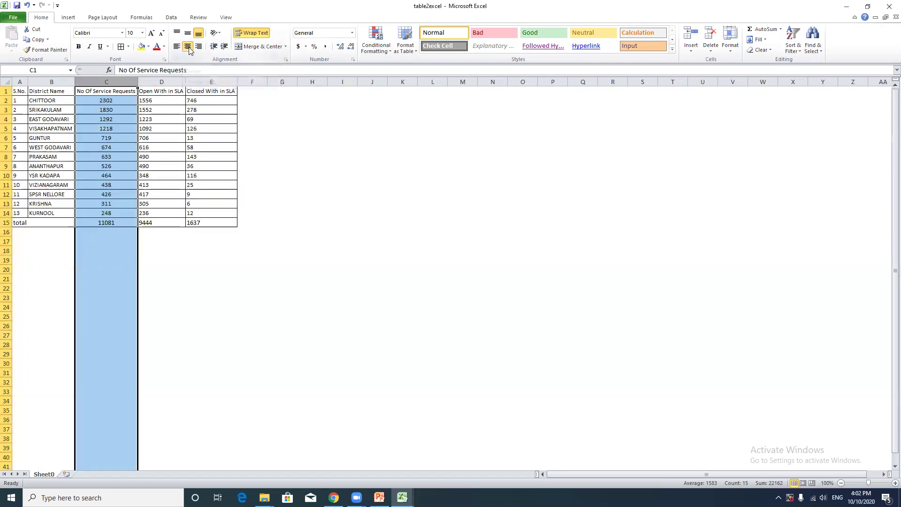
{"action": "left_click", "coordinate": [163, 82]}
{"action": "left_click", "coordinate": [188, 46]}
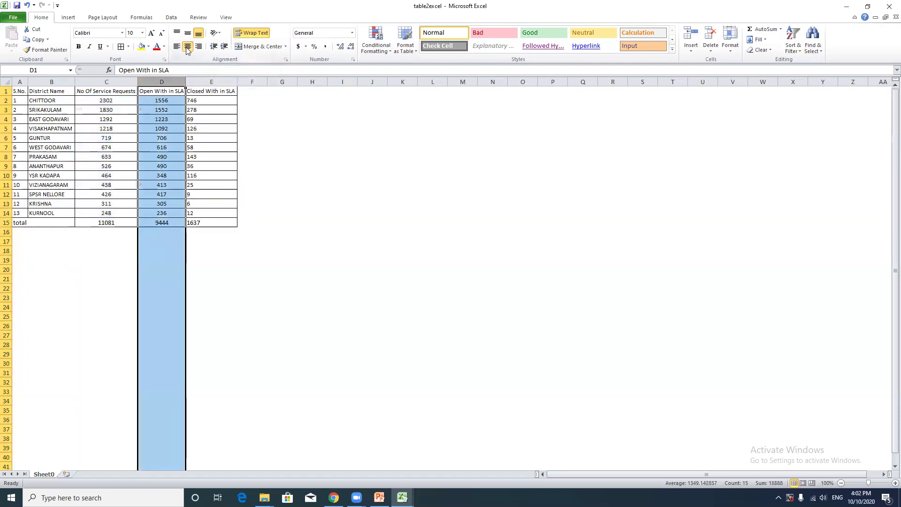
{"action": "left_click", "coordinate": [212, 81]}
{"action": "left_click", "coordinate": [188, 47]}
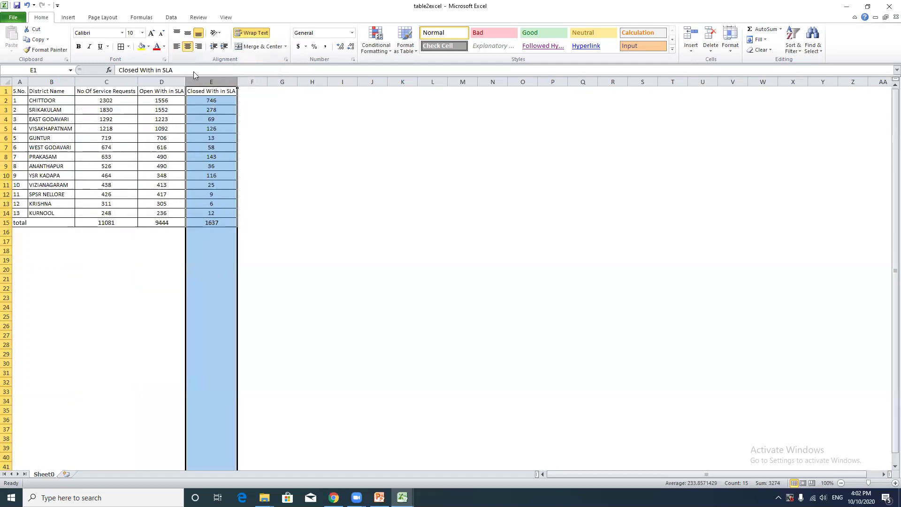
{"action": "left_click", "coordinate": [314, 147]}
Step: Narrow column C to about half its width and heighten row 1 to fit the wrapped No Of Service Requests header
{"action": "left_click_drag", "start_coordinate": [137, 81], "coordinate": [107, 86]}
{"action": "left_click", "coordinate": [89, 91]}
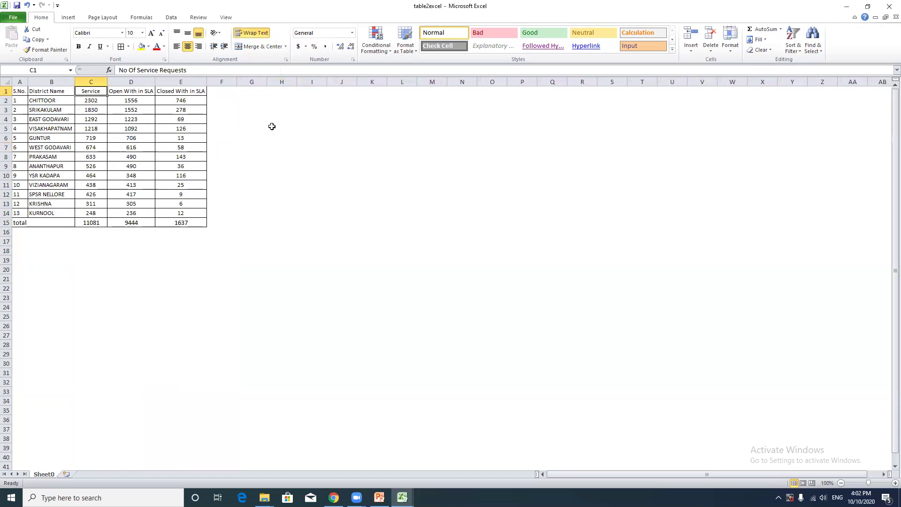
{"action": "left_click_drag", "start_coordinate": [5, 96], "coordinate": [4, 125]}
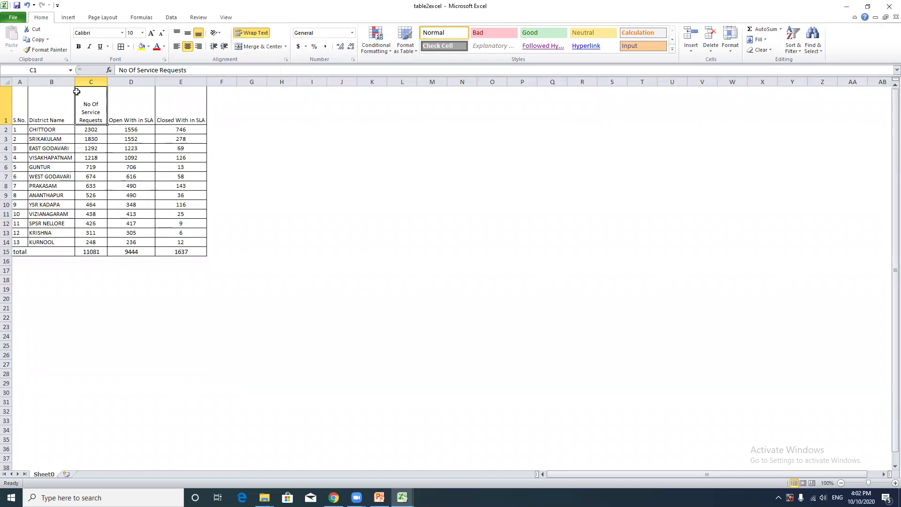
Step: Turn text wrapping off for the No Of Service Requests header in C1 and back on
{"action": "left_click", "coordinate": [252, 33]}
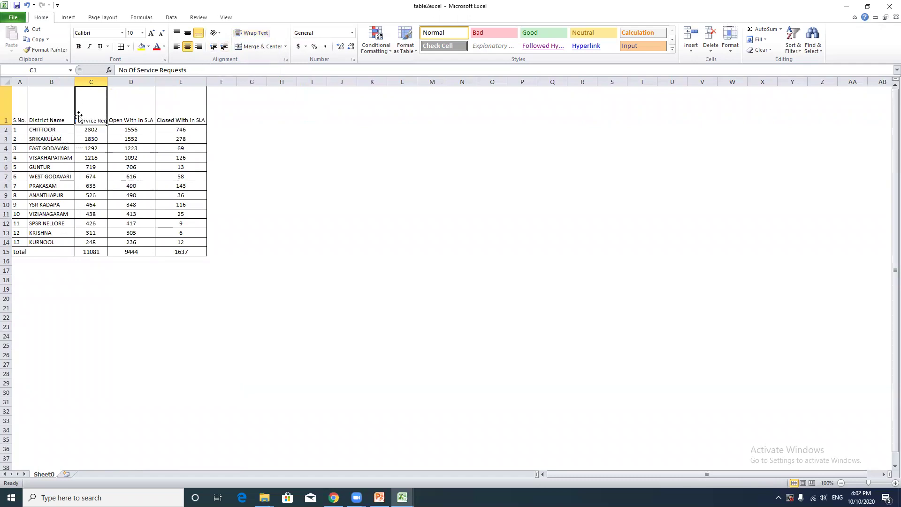
{"action": "left_click", "coordinate": [401, 213]}
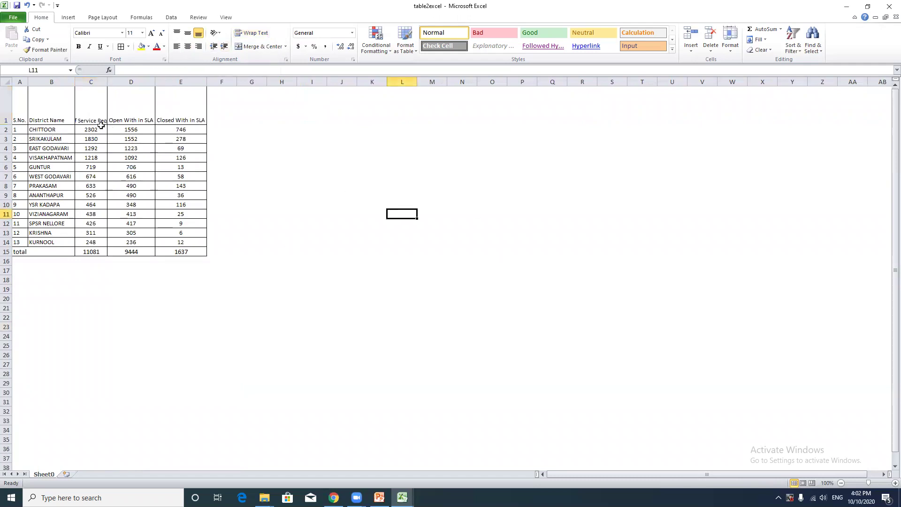
{"action": "left_click", "coordinate": [94, 122]}
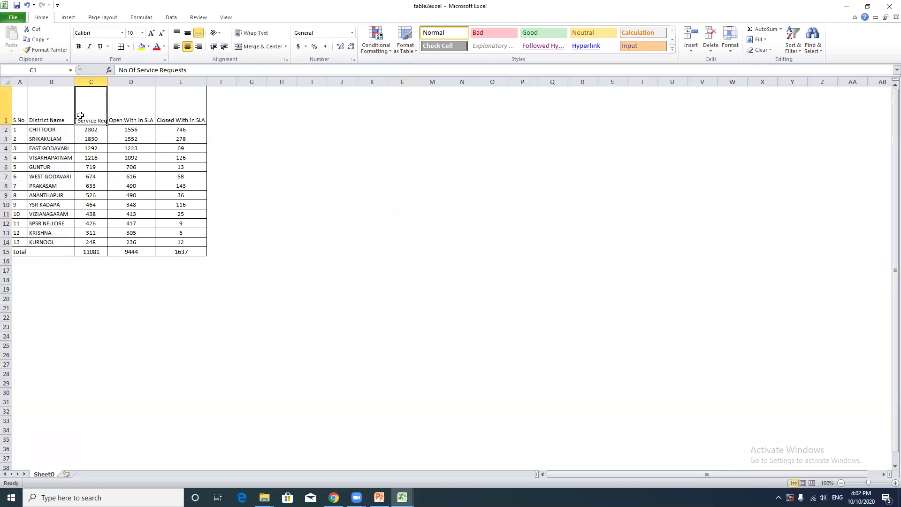
{"action": "left_click", "coordinate": [250, 34]}
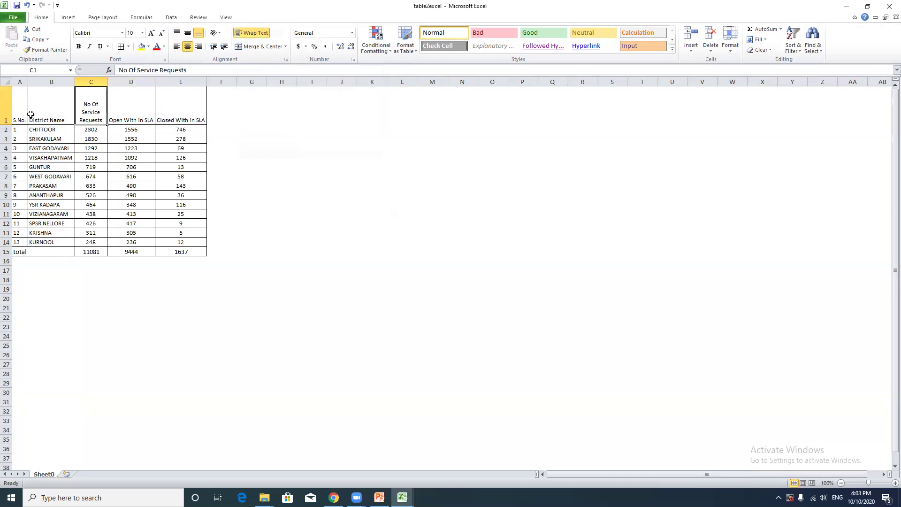
Step: Middle-align the left-aligned District Name header in B1 vertically, and apply the same vertical alignment to all of row 1
{"action": "left_click", "coordinate": [62, 110]}
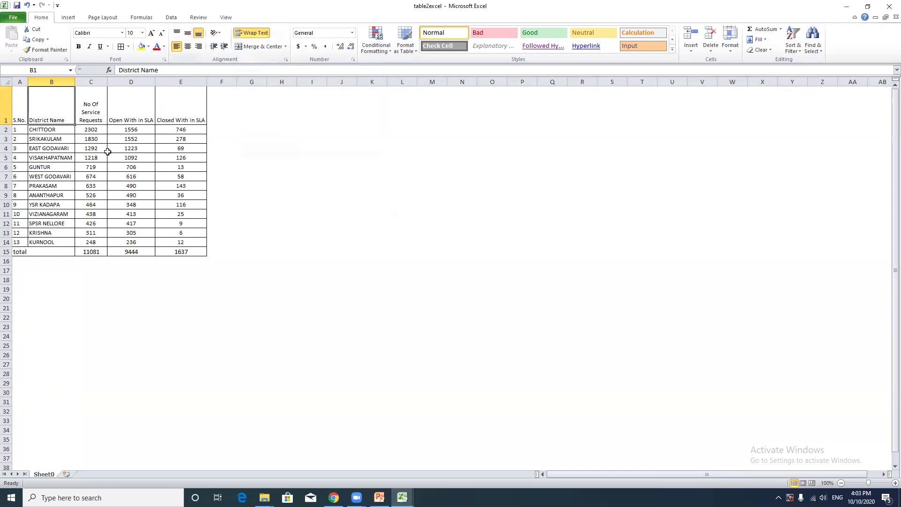
{"action": "left_click", "coordinate": [190, 47]}
{"action": "left_click", "coordinate": [176, 46]}
{"action": "left_click", "coordinate": [188, 35]}
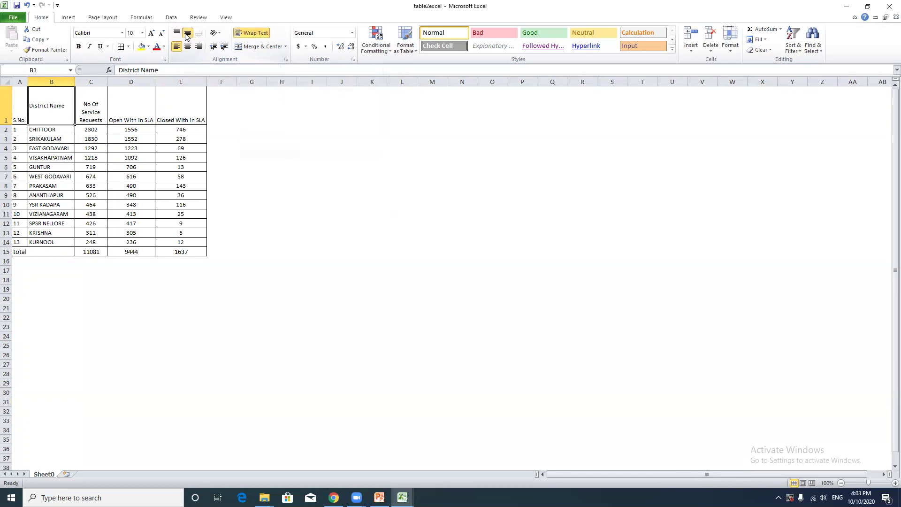
{"action": "left_click", "coordinate": [7, 107]}
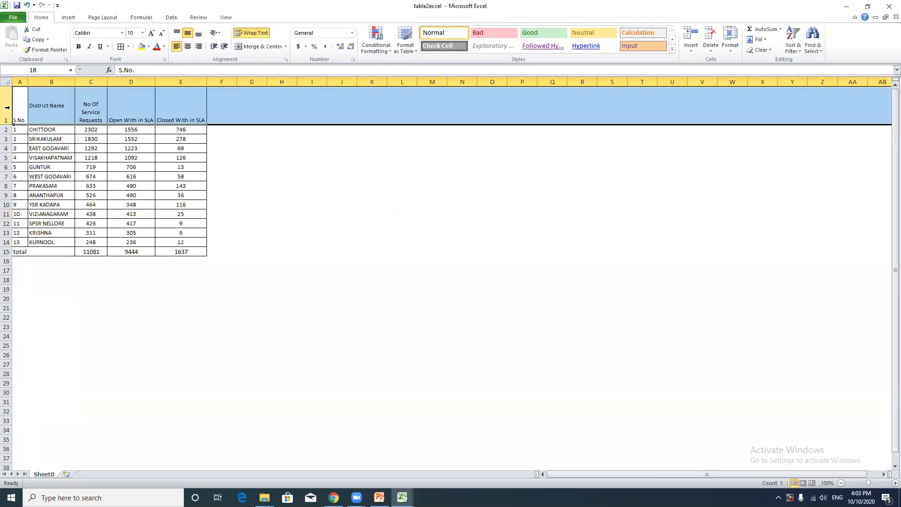
{"action": "left_click", "coordinate": [188, 35]}
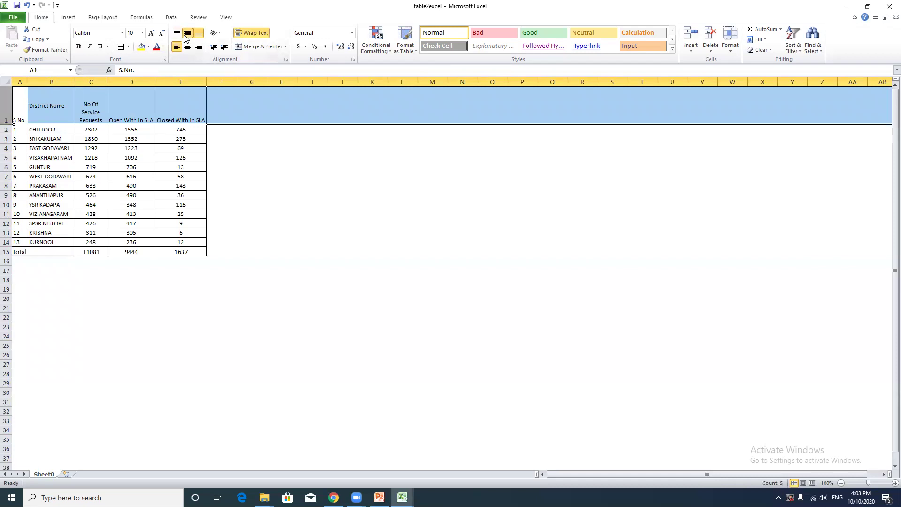
Step: Make the header cells A1:E1, from S.No. to Closed With in SLA, bold
{"action": "left_click", "coordinate": [258, 165]}
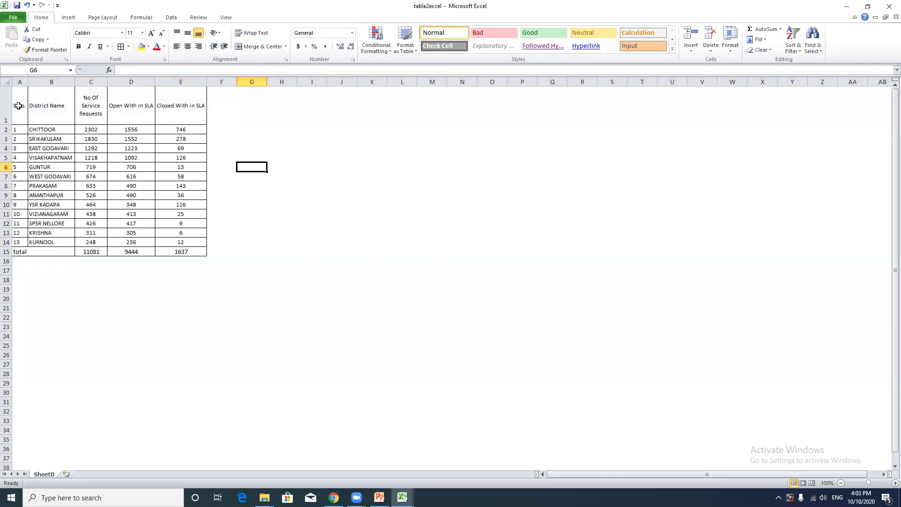
{"action": "left_click_drag", "start_coordinate": [17, 106], "coordinate": [181, 106]}
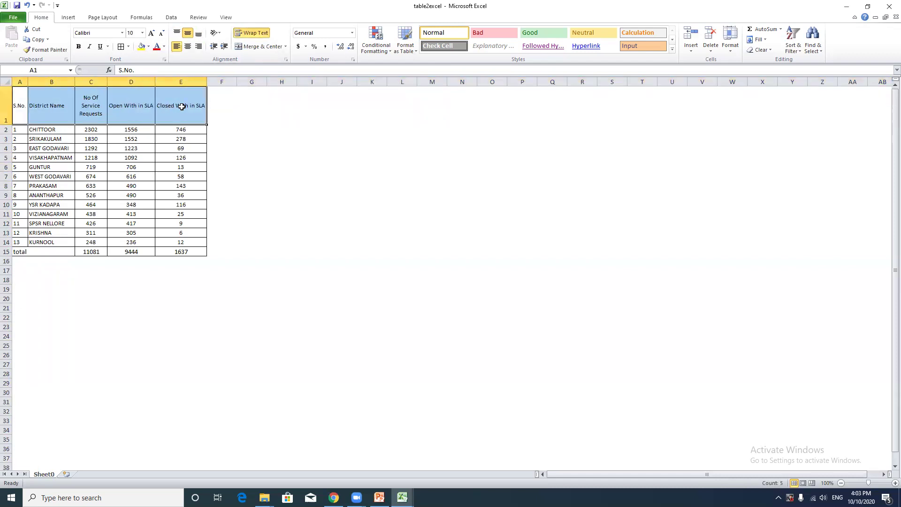
{"action": "key", "text": "ctrl+b"}
{"action": "left_click", "coordinate": [246, 148]}
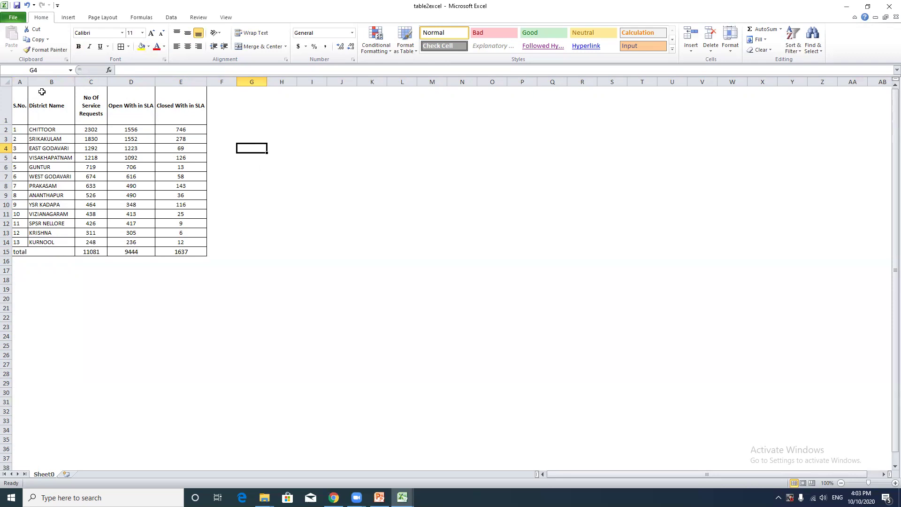
Step: Set the page orientation to landscape, switch it to portrait for comparison, and set it back to landscape
{"action": "left_click", "coordinate": [110, 17]}
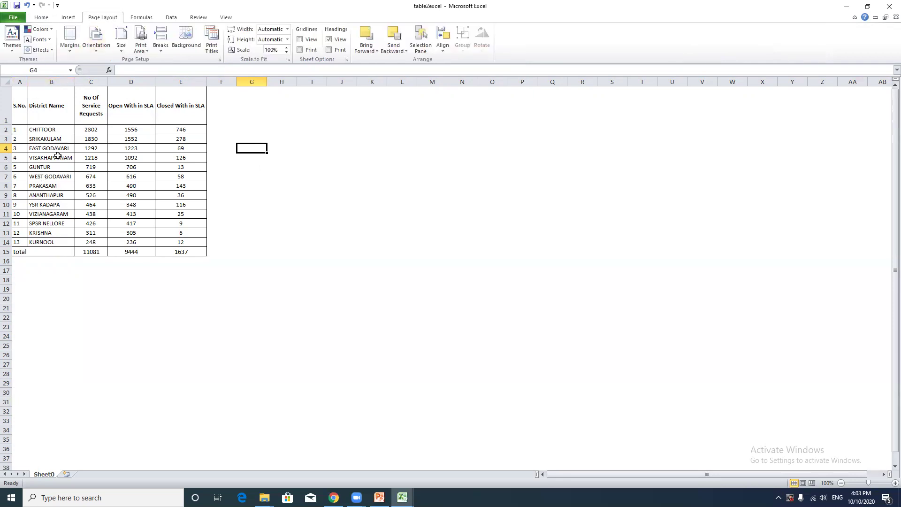
{"action": "left_click_drag", "start_coordinate": [18, 101], "coordinate": [193, 252]}
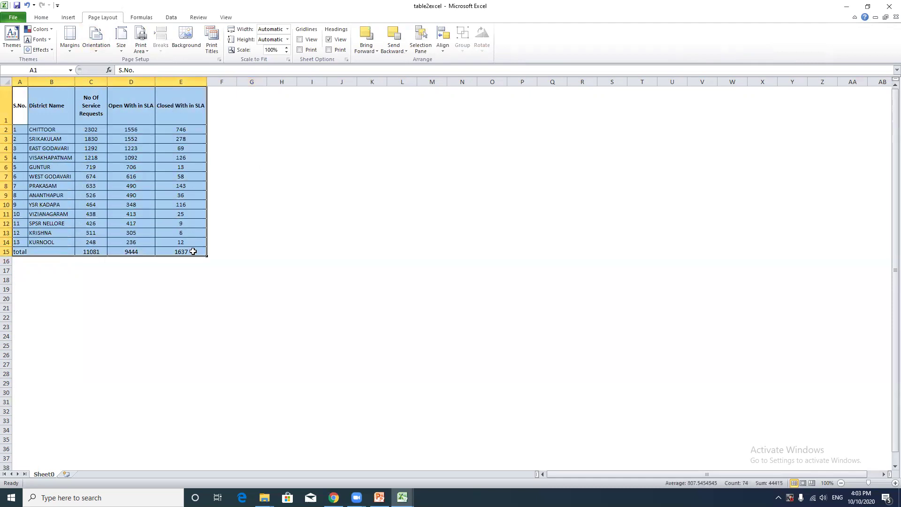
{"action": "left_click", "coordinate": [90, 45]}
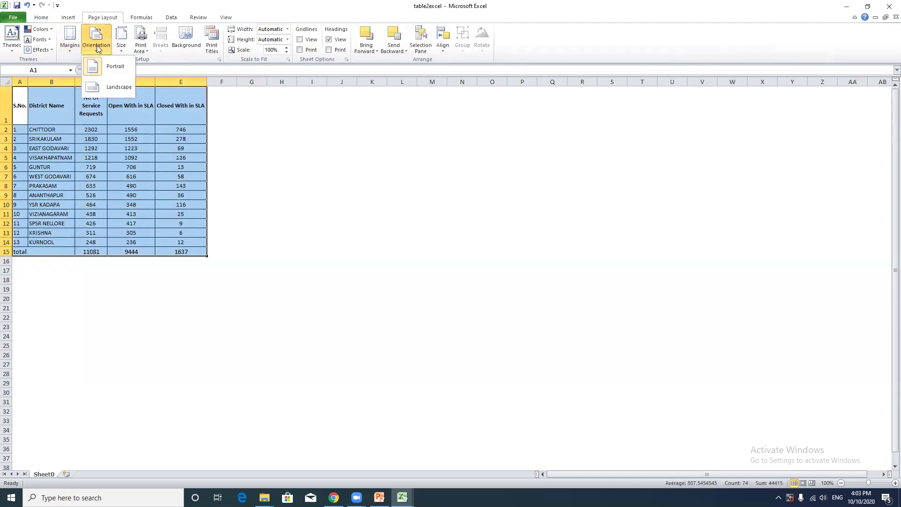
{"action": "left_click", "coordinate": [113, 85]}
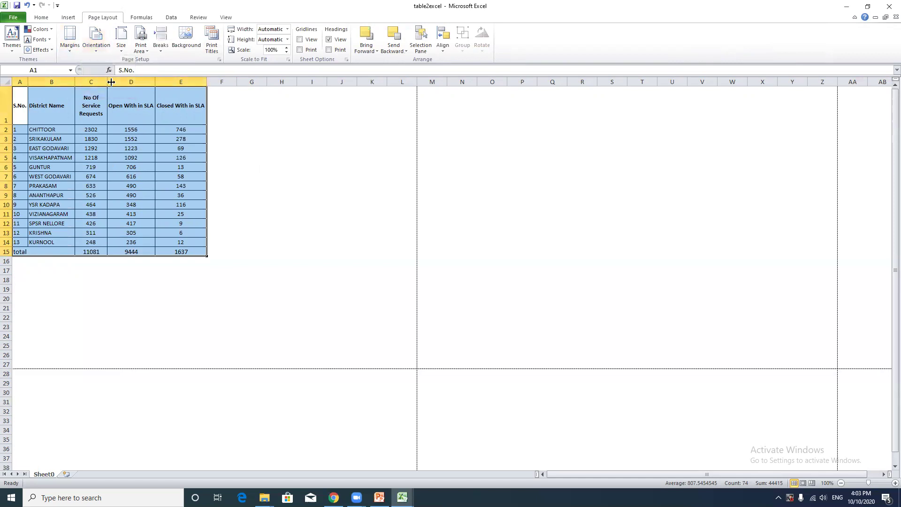
{"action": "left_click", "coordinate": [100, 55]}
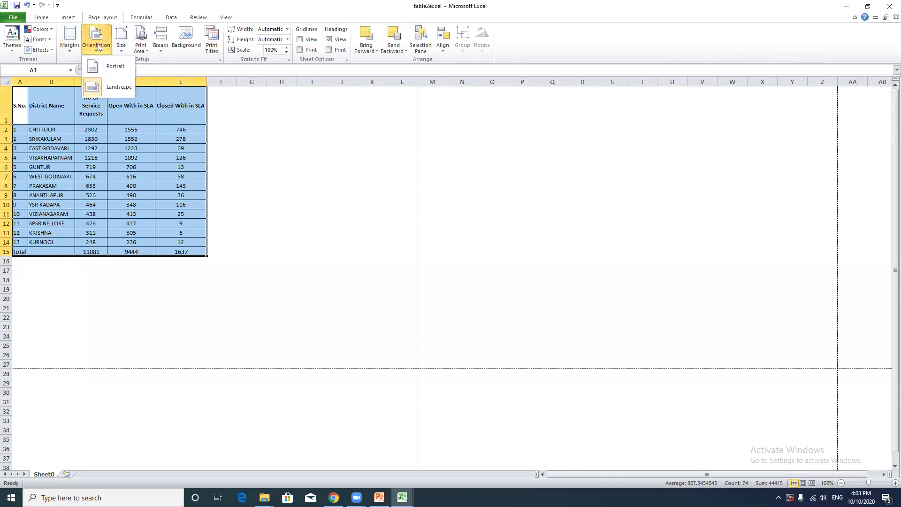
{"action": "left_click", "coordinate": [116, 71]}
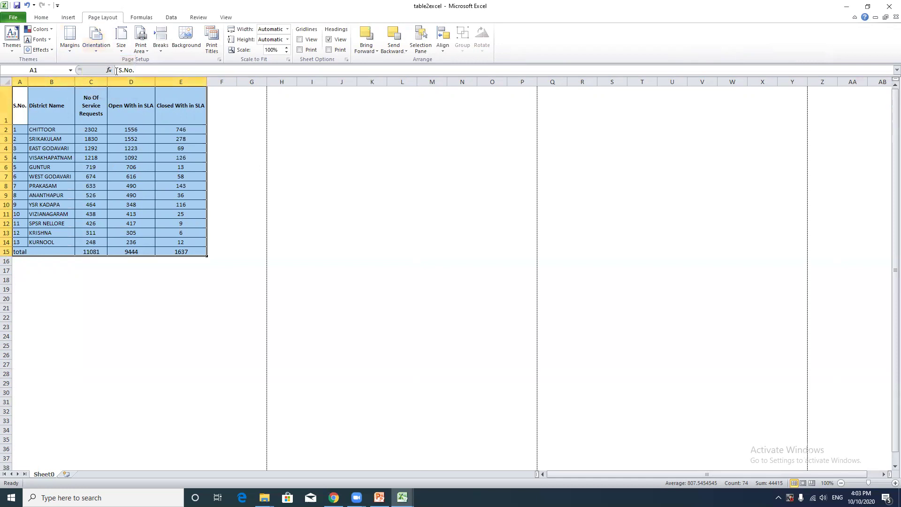
{"action": "left_click", "coordinate": [104, 52]}
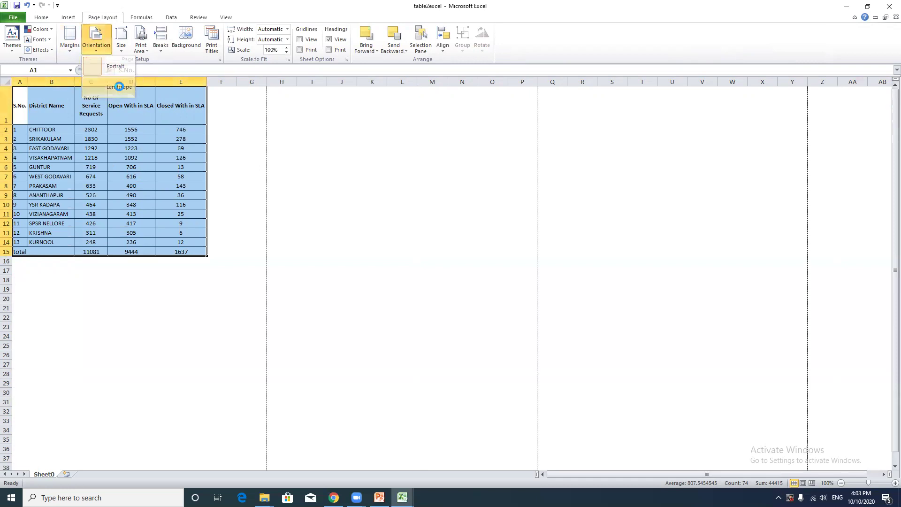
{"action": "left_click", "coordinate": [120, 88]}
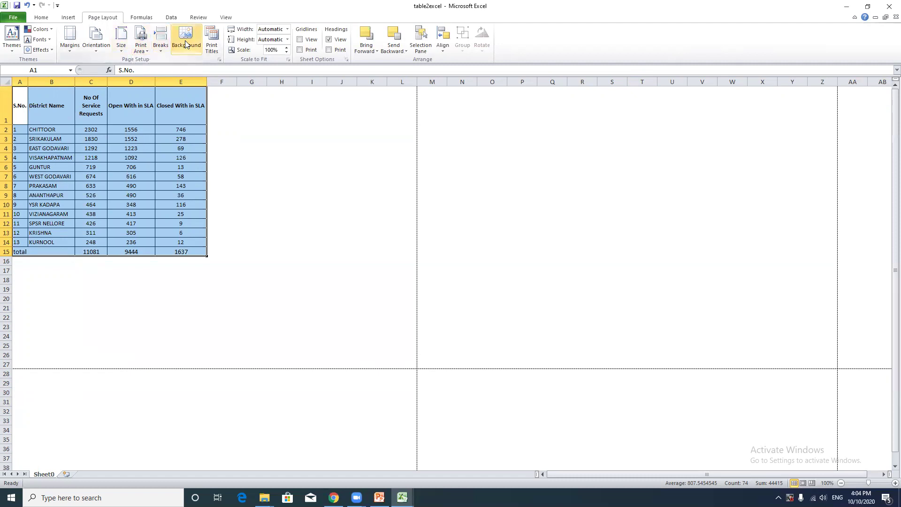
{"action": "left_click", "coordinate": [240, 129]}
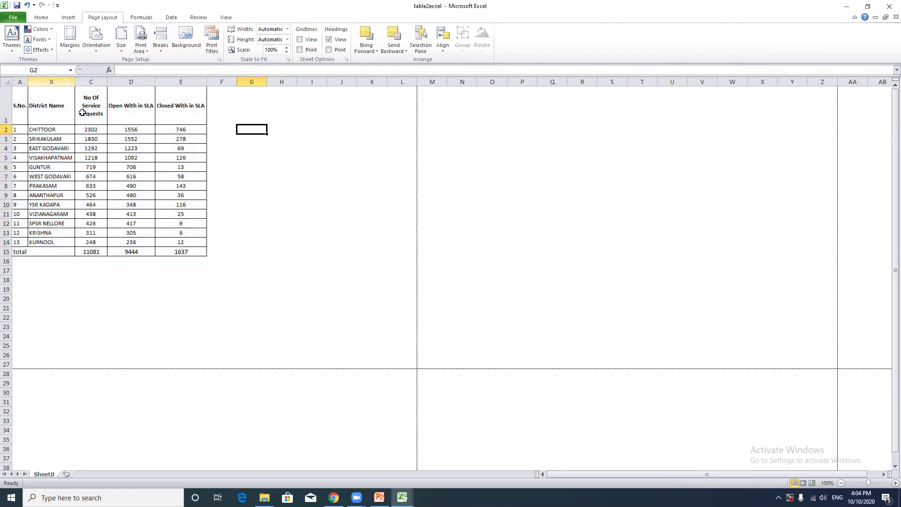
Step: Insert an empty row above the total row in row 15
{"action": "right_click", "coordinate": [9, 252]}
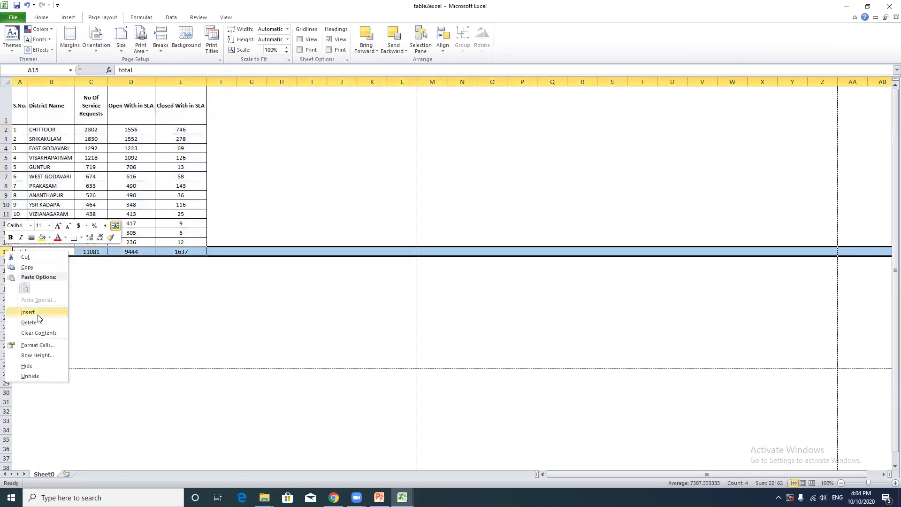
{"action": "left_click", "coordinate": [38, 314]}
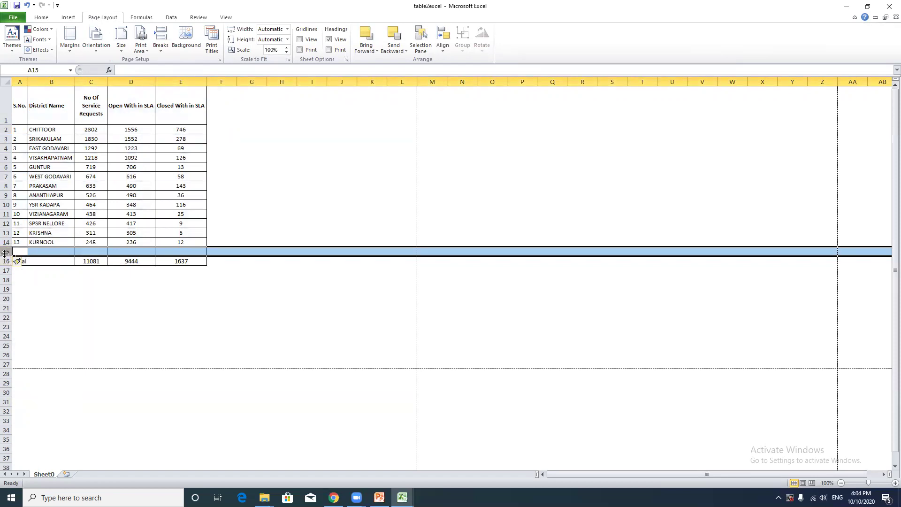
{"action": "left_click", "coordinate": [7, 261]}
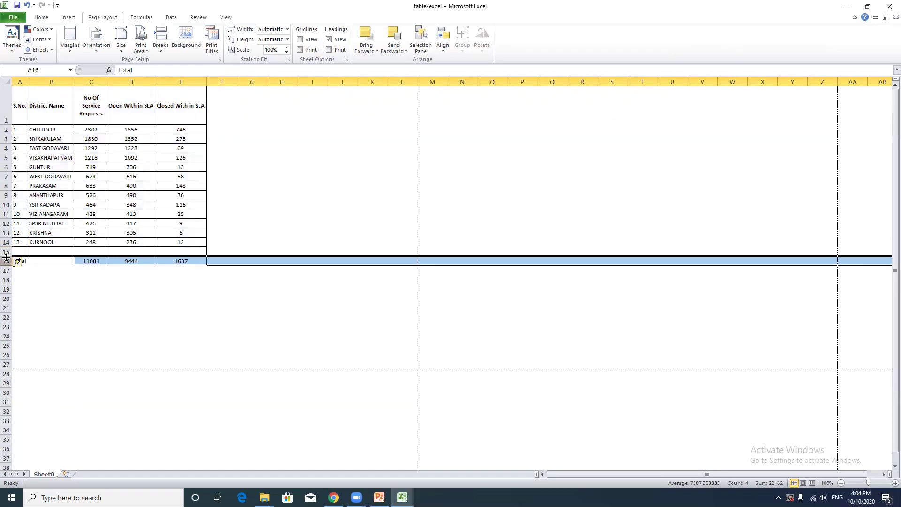
{"action": "right_click", "coordinate": [7, 260]}
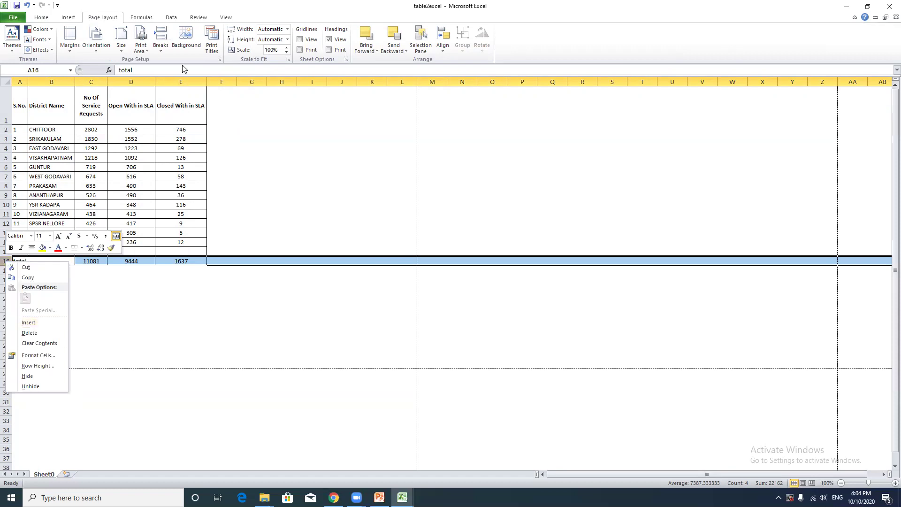
Step: Insert an empty column before the Closed With in SLA column and undo both the column and row insertions
{"action": "right_click", "coordinate": [183, 81]}
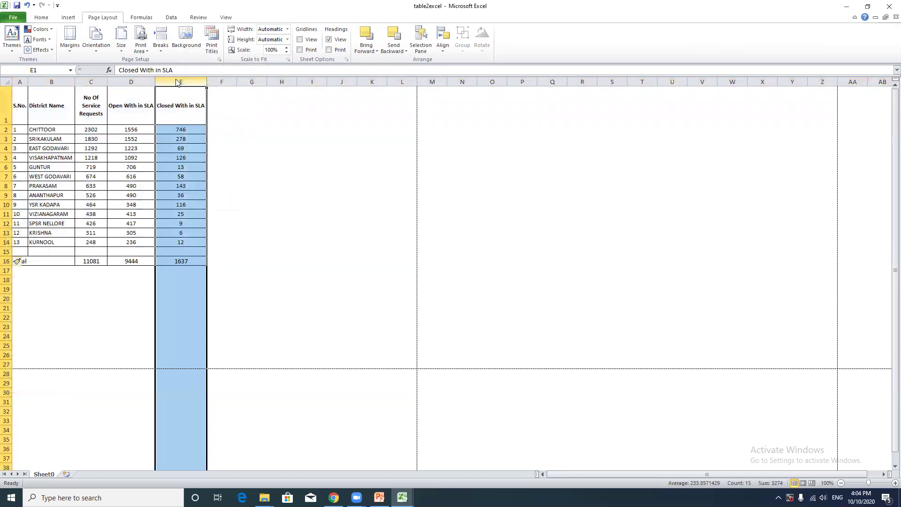
{"action": "right_click", "coordinate": [177, 81]}
{"action": "left_click", "coordinate": [201, 141]}
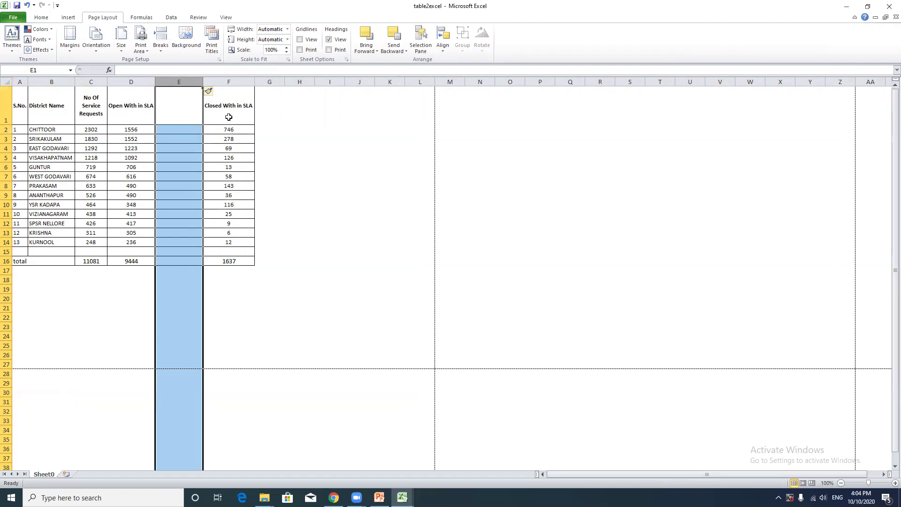
{"action": "key", "text": "ctrl+z"}
{"action": "key", "text": "ctrl+z"}
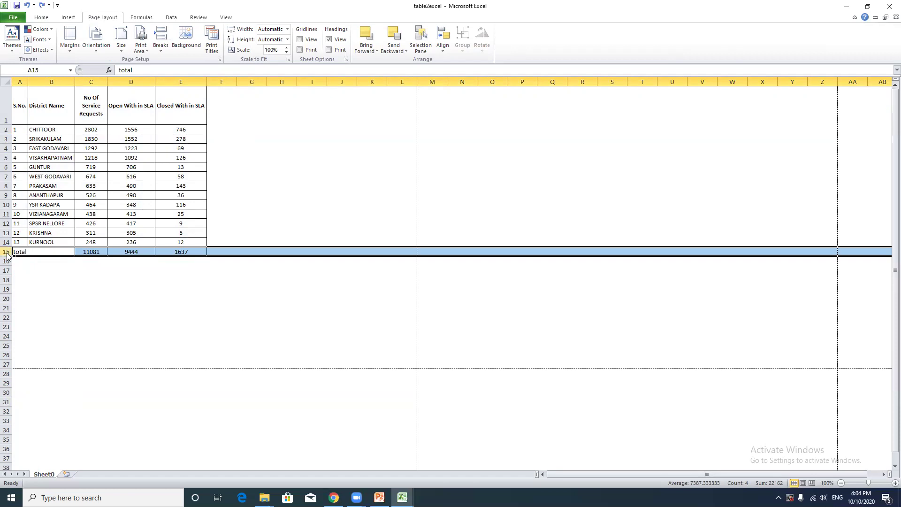
Step: Delete the total row 15 and paste a copy of the district rows A2:E14 starting at A15
{"action": "right_click", "coordinate": [8, 252]}
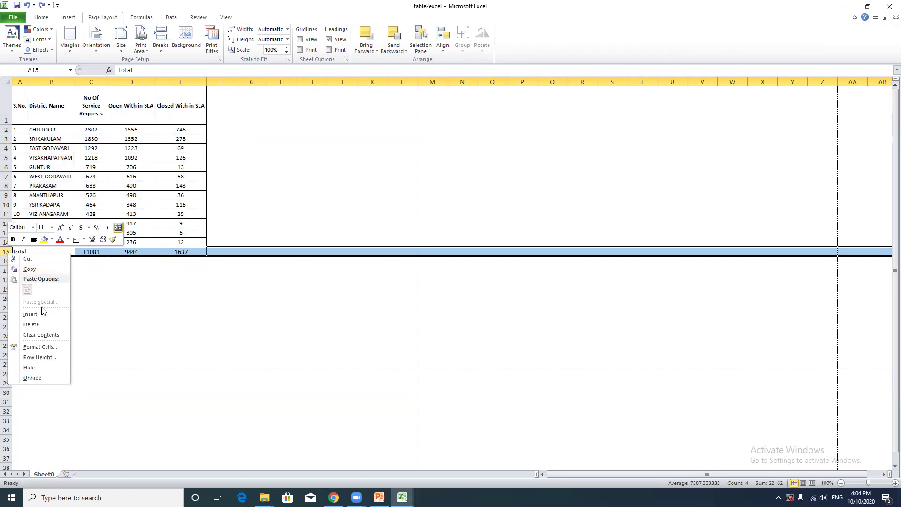
{"action": "left_click", "coordinate": [35, 326]}
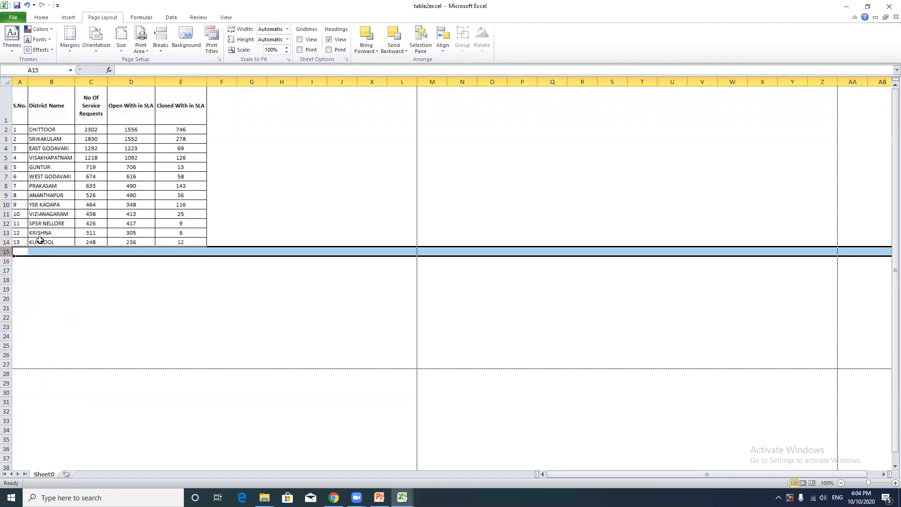
{"action": "left_click_drag", "start_coordinate": [19, 132], "coordinate": [187, 244]}
{"action": "key", "text": "ctrl+c"}
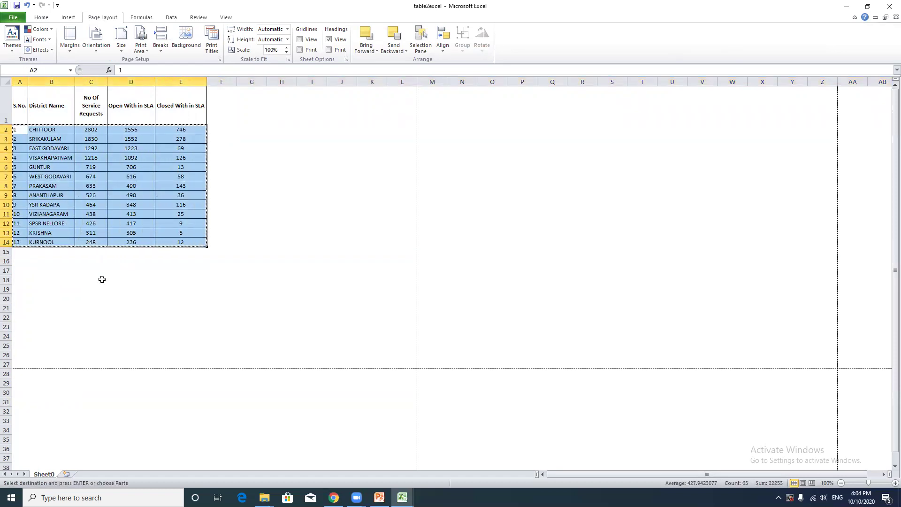
{"action": "left_click", "coordinate": [30, 253]}
{"action": "left_click", "coordinate": [22, 253]}
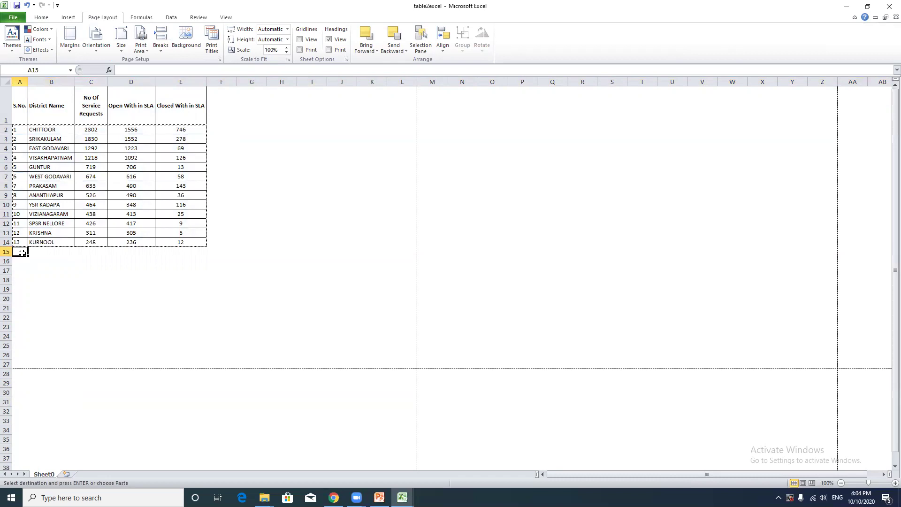
{"action": "key", "text": "ctrl+v"}
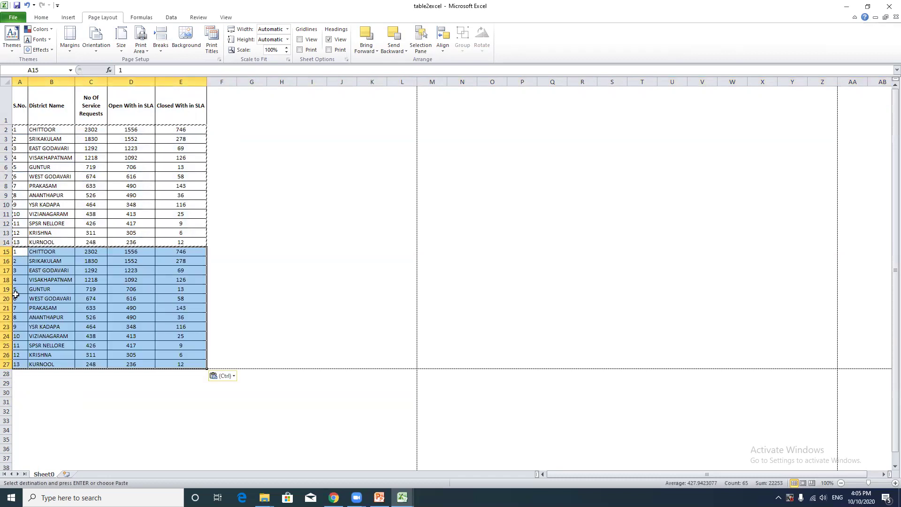
Step: Paste another copy of the district rows A2:E14 starting at A28 so the table extends past the page break
{"action": "left_click", "coordinate": [20, 373]}
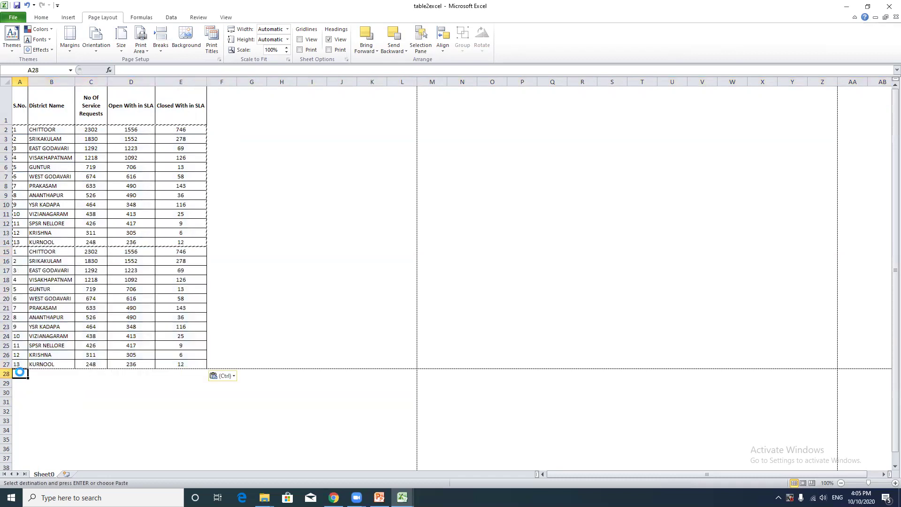
{"action": "key", "text": "ctrl+v"}
{"action": "scroll", "coordinate": [261, 349], "scroll_direction": "down", "scroll_amount": 2}
{"action": "left_click", "coordinate": [261, 349]}
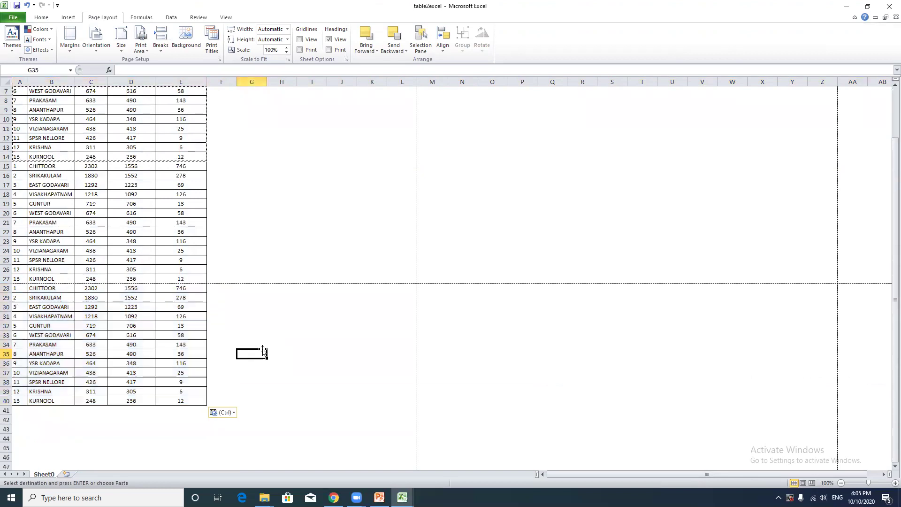
{"action": "scroll", "coordinate": [218, 330], "scroll_direction": "up", "scroll_amount": 2}
{"action": "scroll", "coordinate": [239, 272], "scroll_direction": "down", "scroll_amount": 2}
{"action": "scroll", "coordinate": [239, 272], "scroll_direction": "up", "scroll_amount": 2}
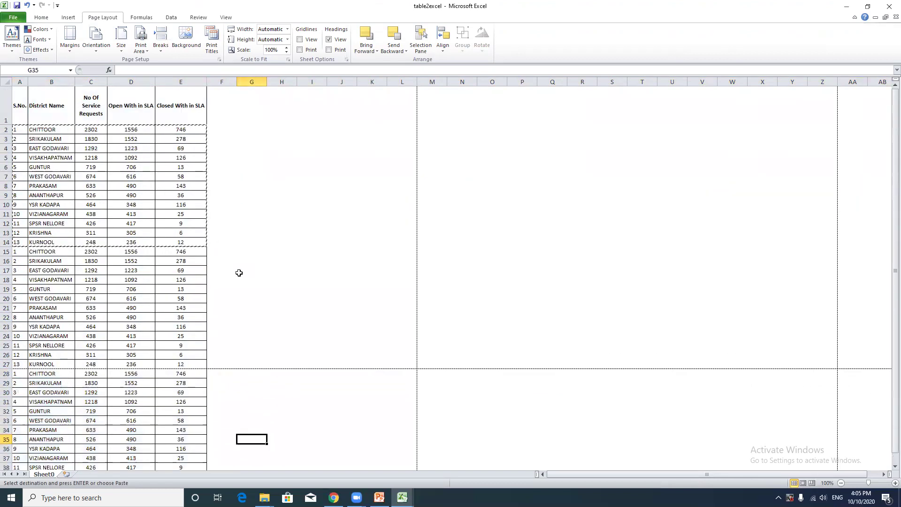
Step: Examine the header row on both pages in the print preview and return to the sheet
{"action": "left_click", "coordinate": [49, 41]}
{"action": "key", "text": "ctrl+p"}
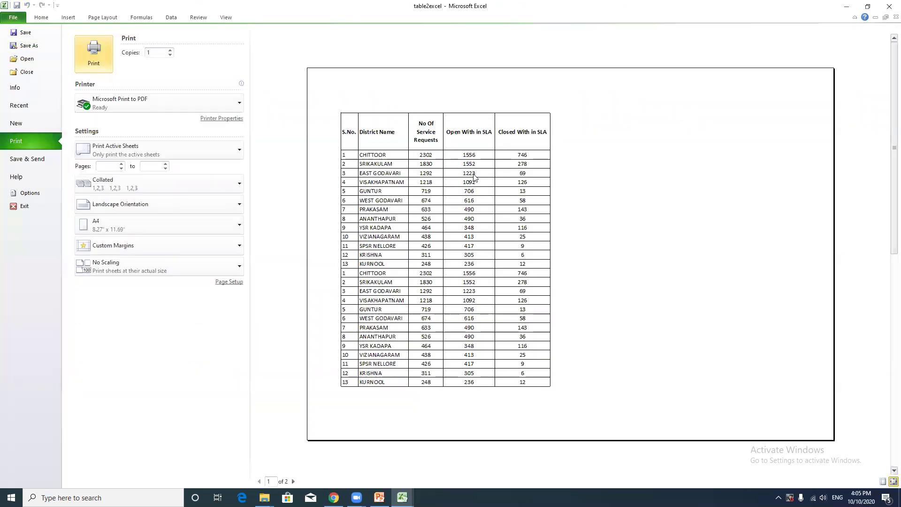
{"action": "scroll", "coordinate": [544, 219], "scroll_direction": "down", "scroll_amount": 1}
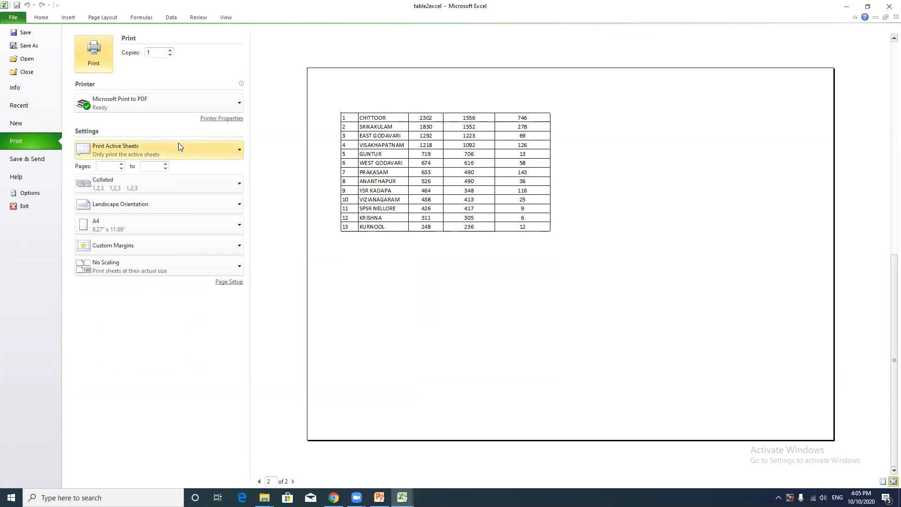
{"action": "key", "text": "Escape"}
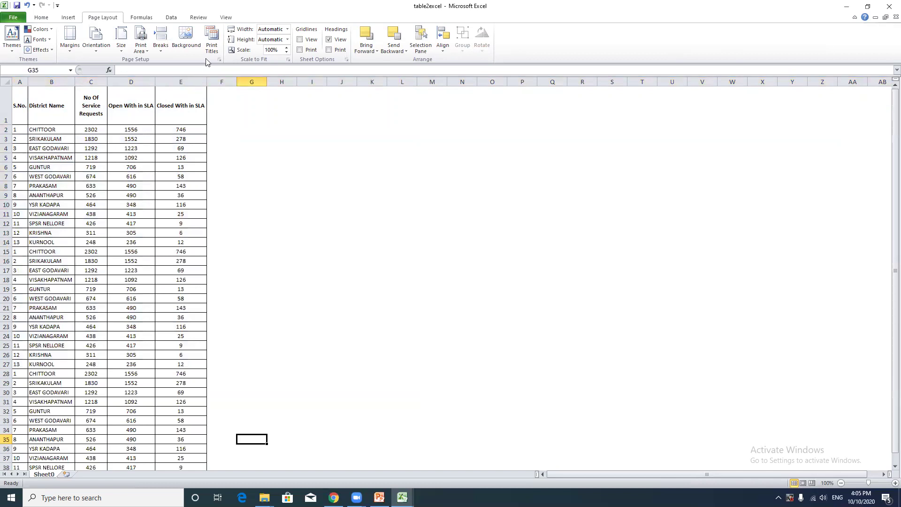
Step: Set row 1 ($1:$1) as the print title row to repeat at the top of every page
{"action": "left_click", "coordinate": [214, 38]}
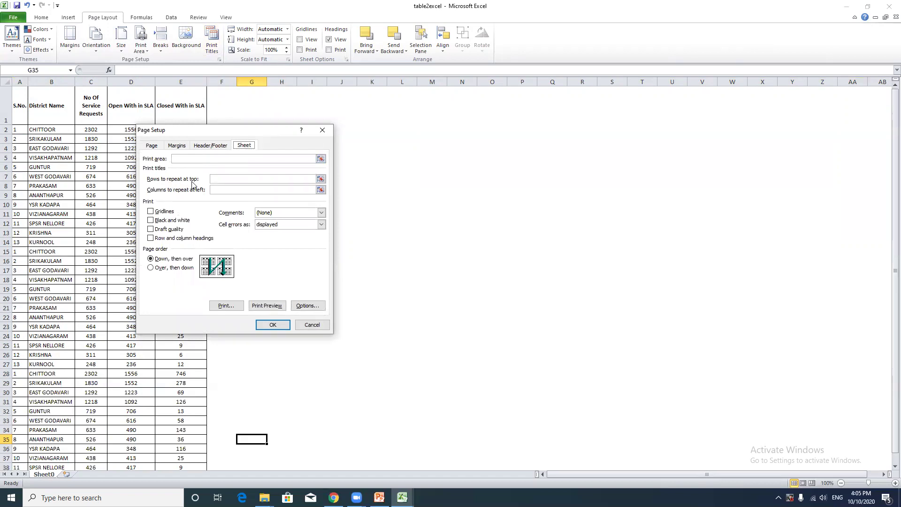
{"action": "left_click", "coordinate": [321, 180]}
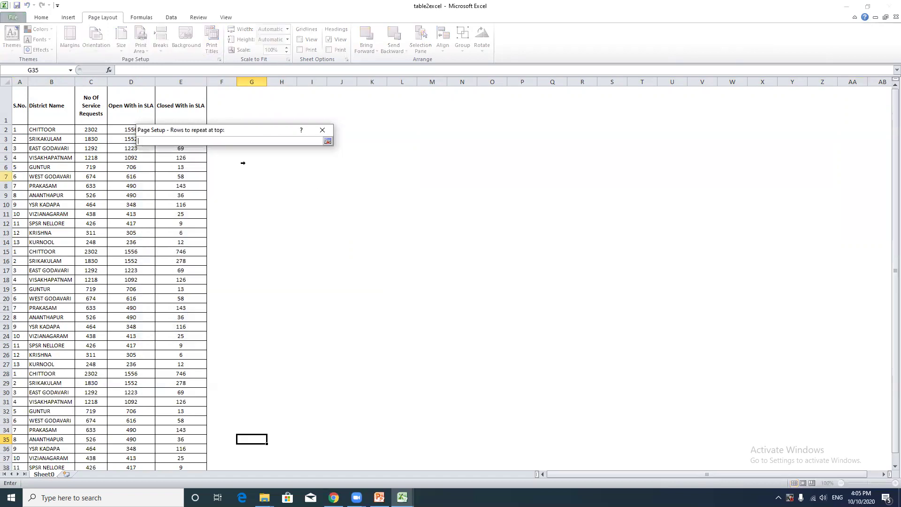
{"action": "left_click", "coordinate": [7, 108]}
{"action": "left_click", "coordinate": [328, 141]}
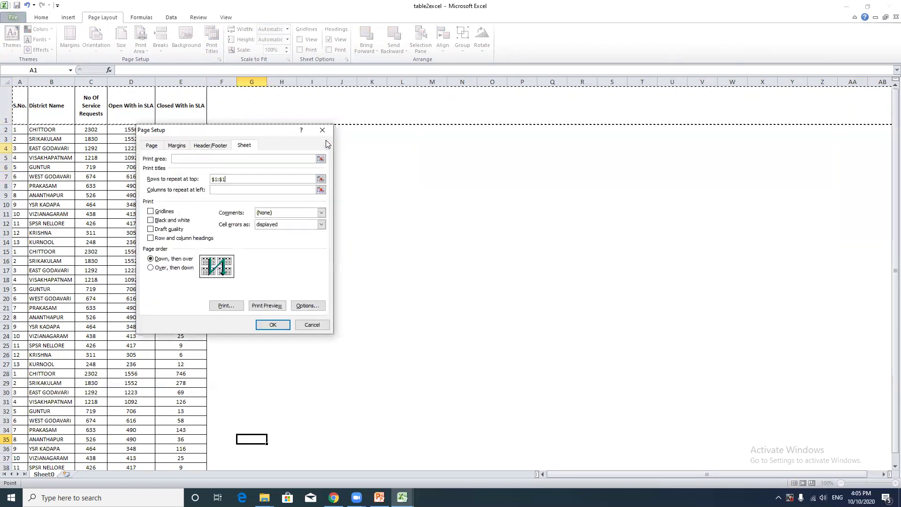
{"action": "left_click", "coordinate": [272, 324]}
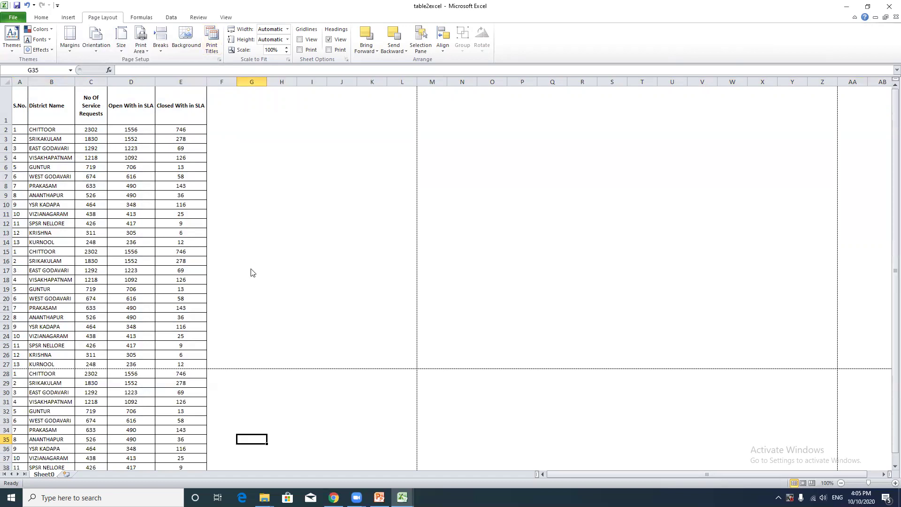
Step: Check in the print preview that the header row repeats on both pages and return to the sheet
{"action": "key", "text": "ctrl+p"}
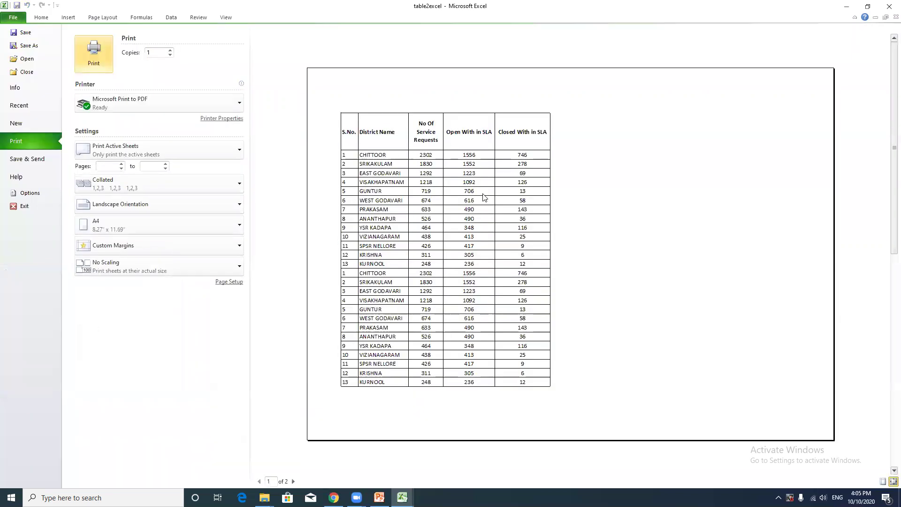
{"action": "scroll", "coordinate": [485, 216], "scroll_direction": "down", "scroll_amount": 1}
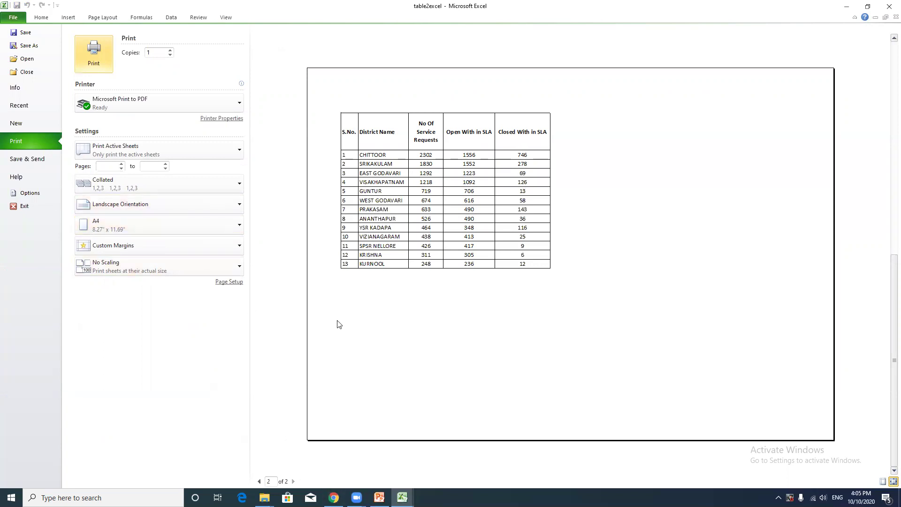
{"action": "key", "text": "Escape"}
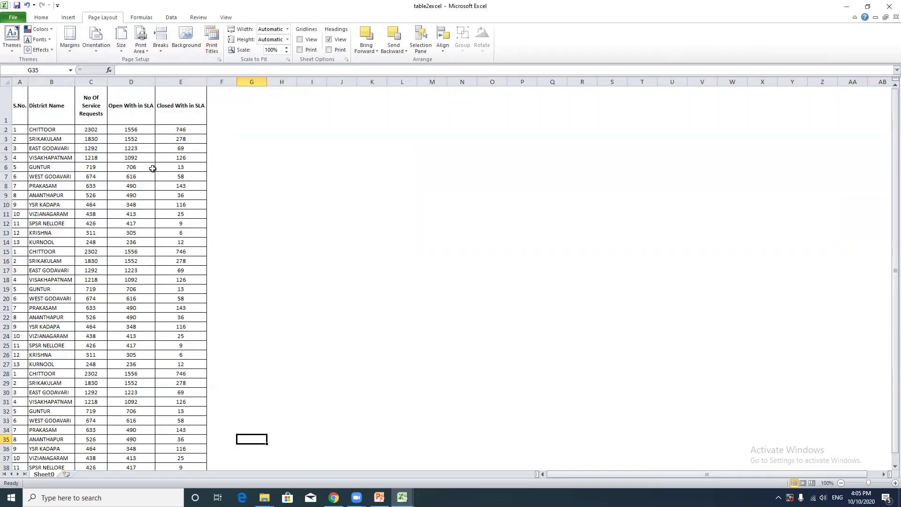
Step: Widen columns B to E so the table extends past the width of one printed page
{"action": "left_click", "coordinate": [17, 108]}
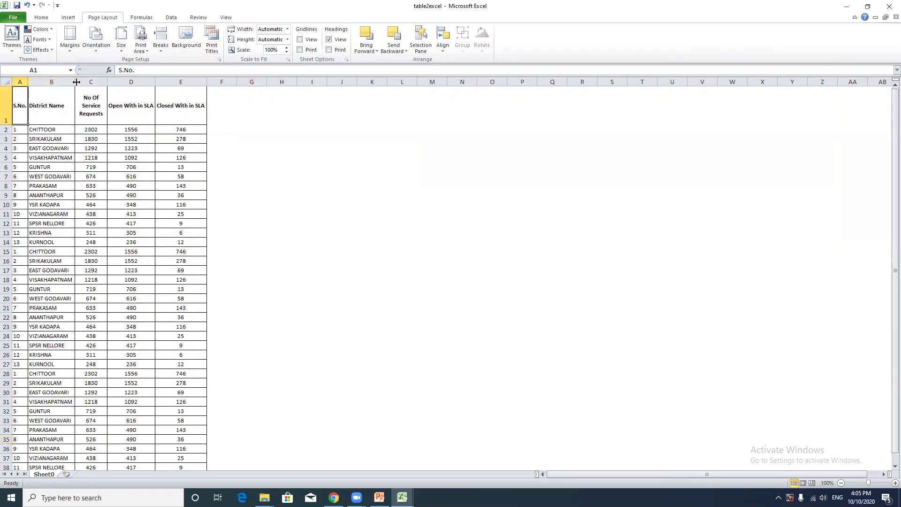
{"action": "left_click_drag", "start_coordinate": [76, 82], "coordinate": [459, 88]}
{"action": "left_click", "coordinate": [221, 83]}
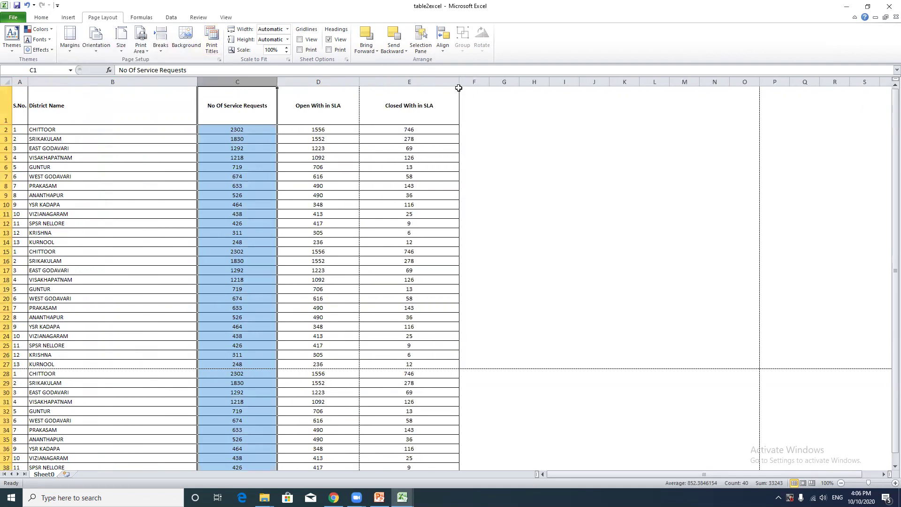
Step: Change the page orientation to portrait and check where the page breaks cut the table
{"action": "left_click", "coordinate": [96, 38]}
{"action": "left_click", "coordinate": [106, 72]}
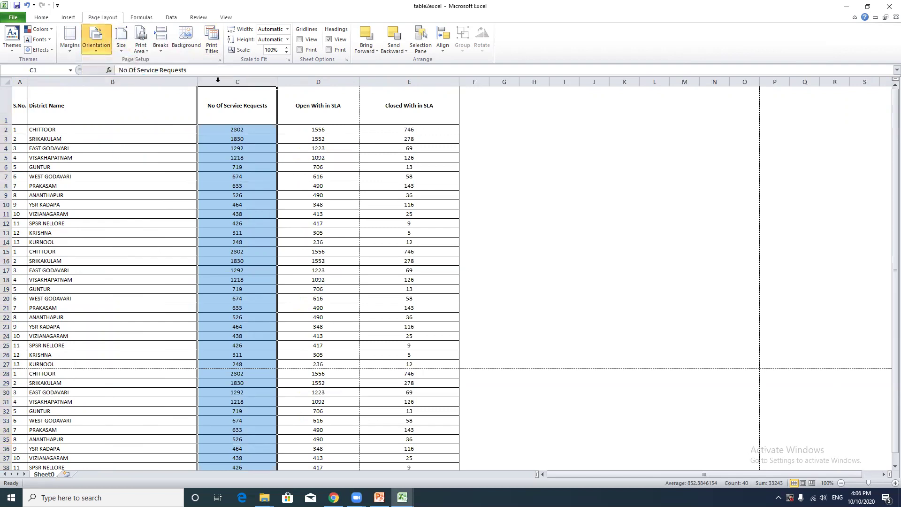
{"action": "scroll", "coordinate": [304, 165], "scroll_direction": "down", "scroll_amount": 1}
{"action": "scroll", "coordinate": [304, 165], "scroll_direction": "down", "scroll_amount": 3}
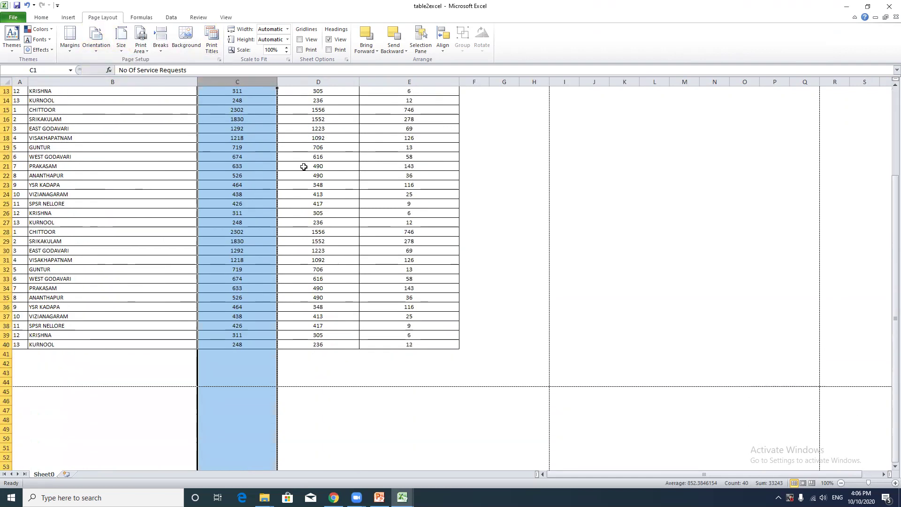
{"action": "scroll", "coordinate": [302, 168], "scroll_direction": "up", "scroll_amount": 5}
{"action": "left_click", "coordinate": [147, 124]}
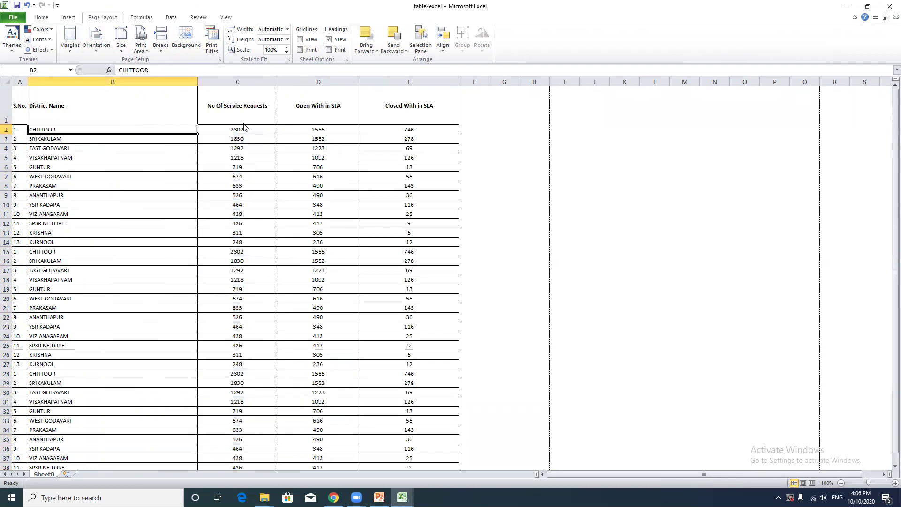
Step: Examine how the table columns split across the portrait pages in the print preview and return to the sheet
{"action": "key", "text": "ctrl+p"}
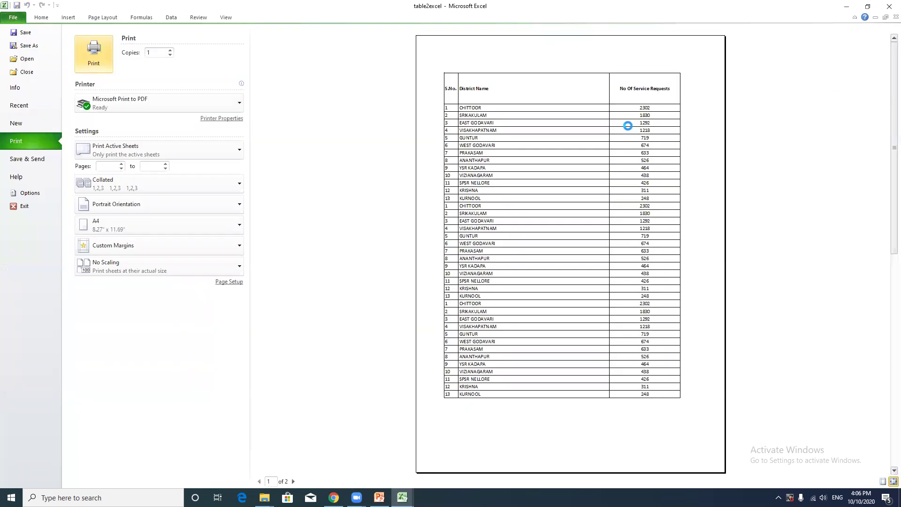
{"action": "scroll", "coordinate": [630, 127], "scroll_direction": "down", "scroll_amount": 1}
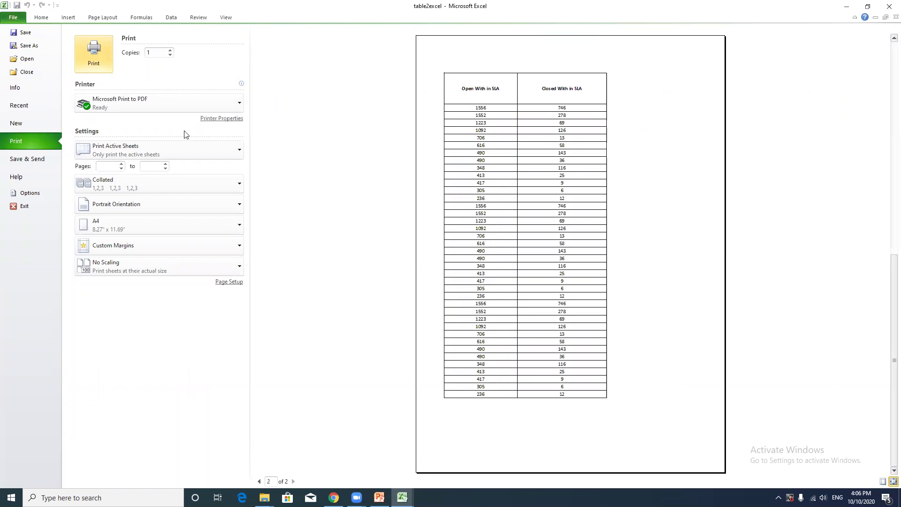
{"action": "key", "text": "Escape"}
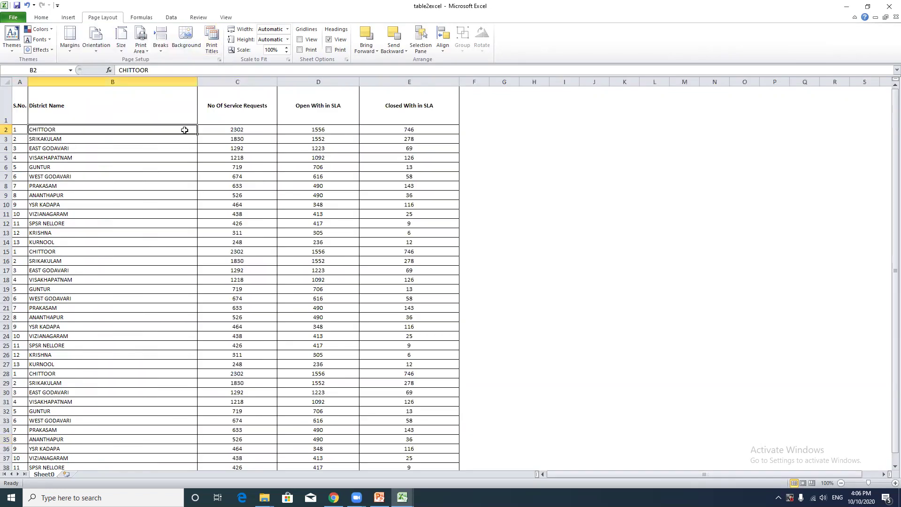
Step: Change the page orientation to landscape and check the column split in the print preview
{"action": "left_click", "coordinate": [97, 42]}
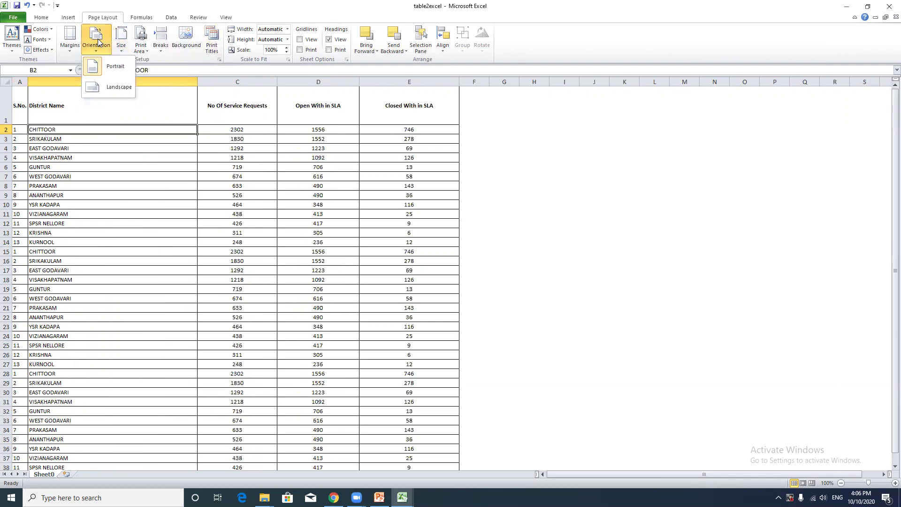
{"action": "left_click", "coordinate": [109, 85]}
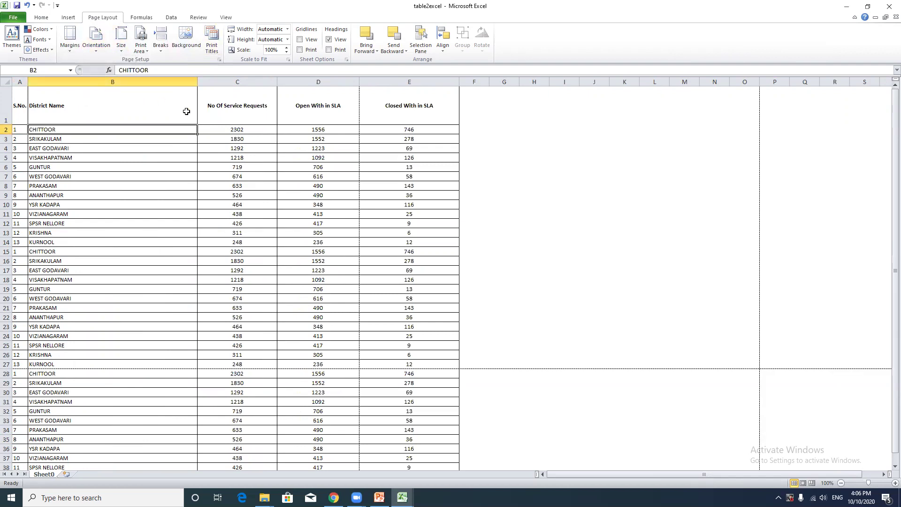
{"action": "key", "text": "ctrl+p"}
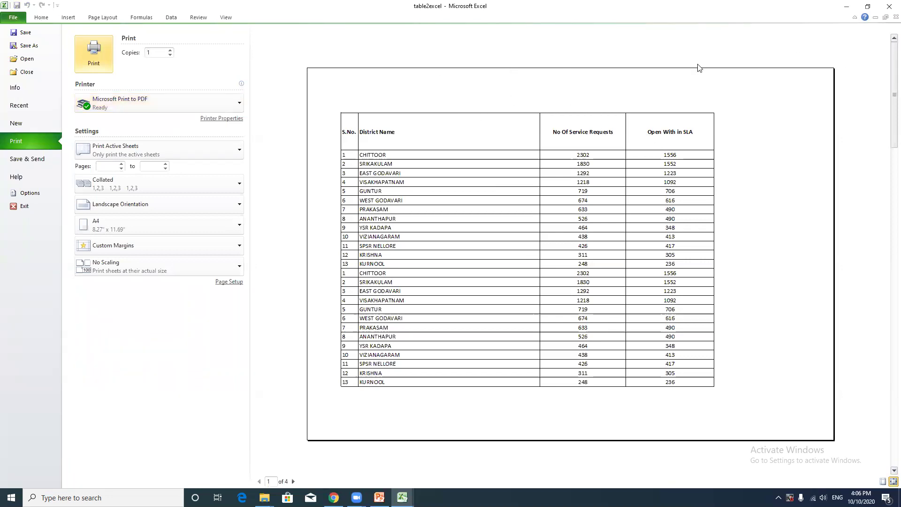
{"action": "key", "text": "Escape"}
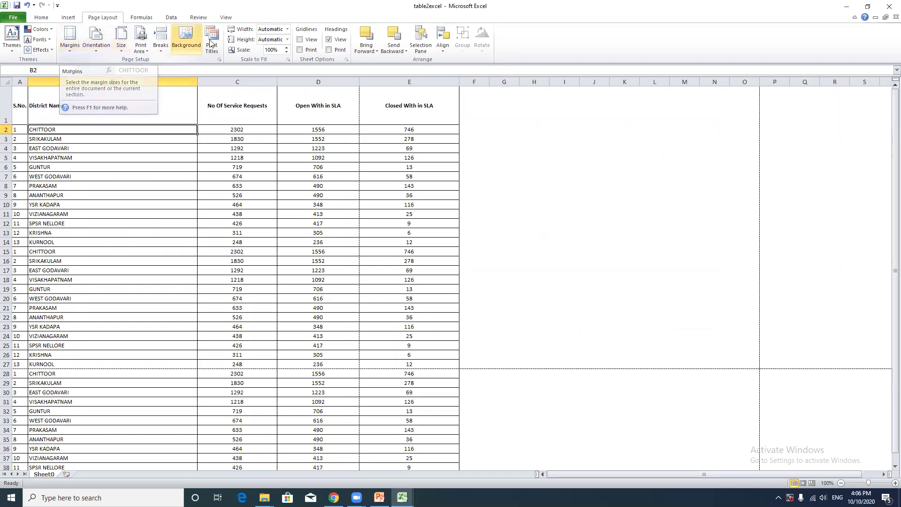
Step: Set the print scale to 50%
{"action": "left_click", "coordinate": [277, 52]}
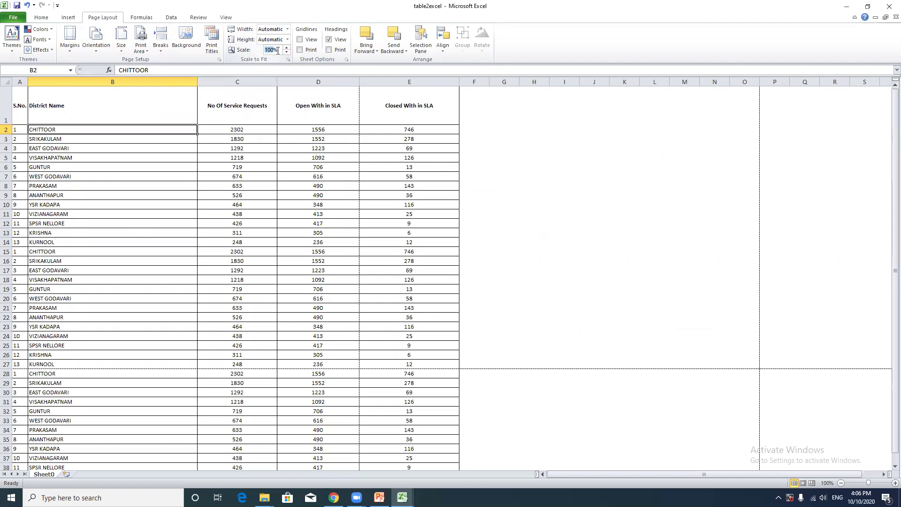
{"action": "type", "text": "50"}
{"action": "key", "text": "Return"}
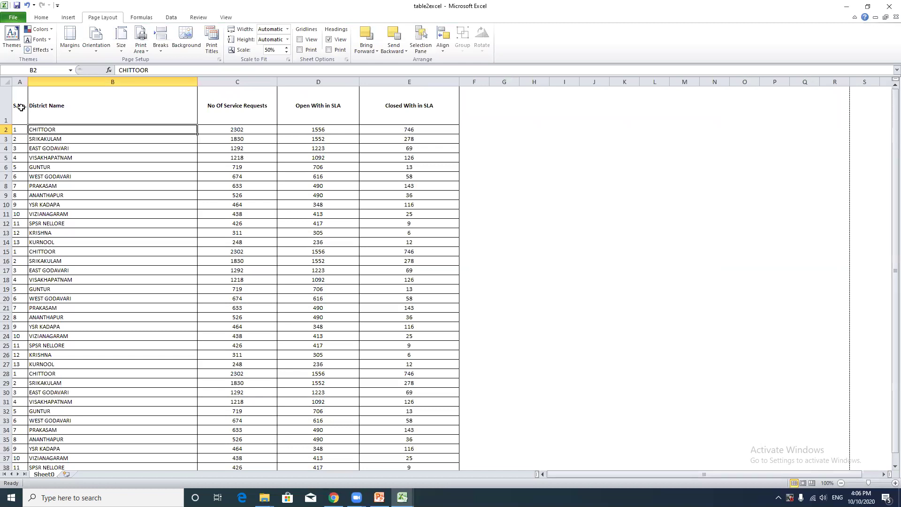
Step: Set the whole table A1:E40 as the print area
{"action": "left_click_drag", "start_coordinate": [19, 107], "coordinate": [448, 451]}
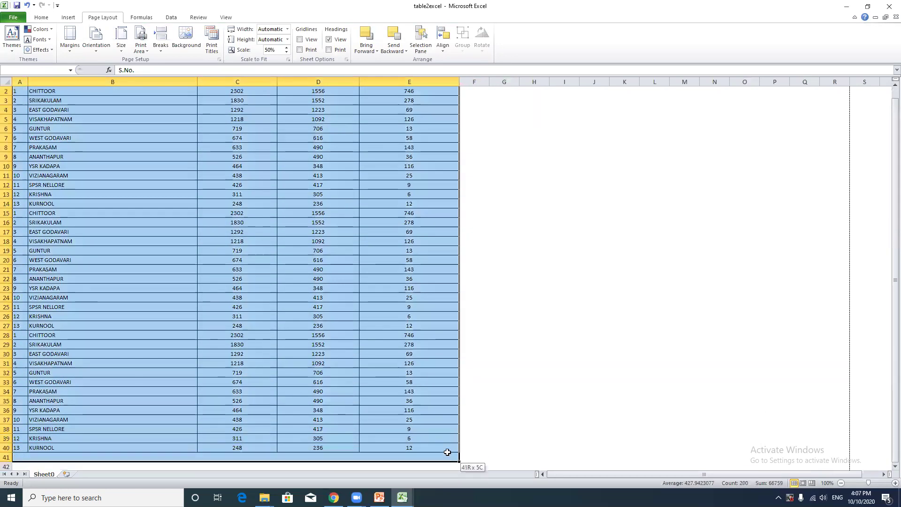
{"action": "scroll", "coordinate": [319, 245], "scroll_direction": "up", "scroll_amount": 1}
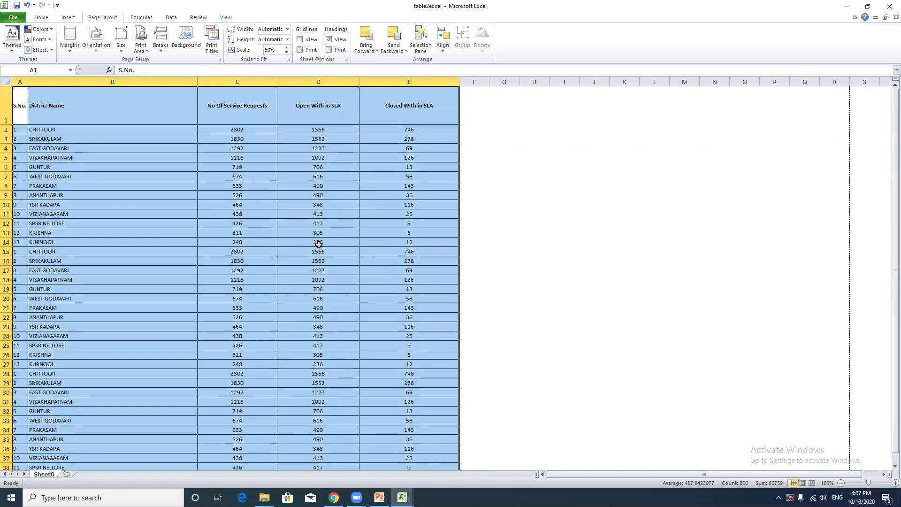
{"action": "left_click", "coordinate": [141, 41]}
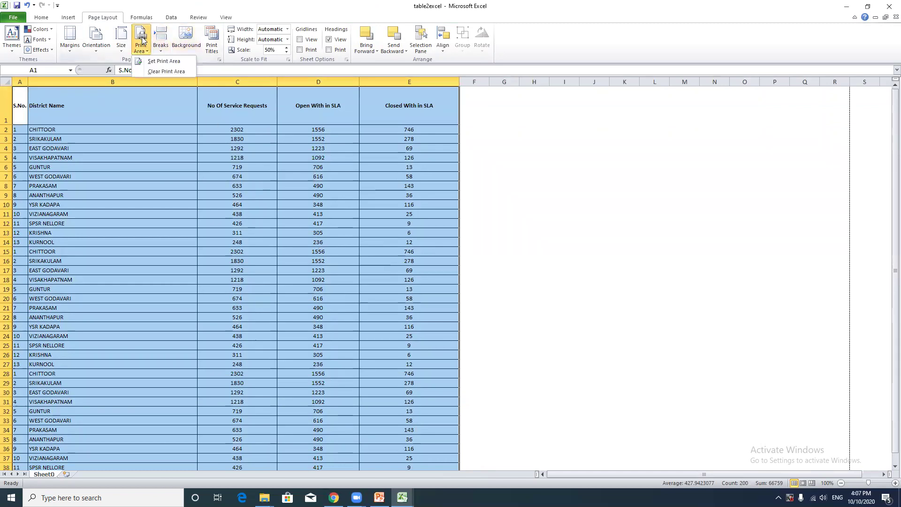
{"action": "left_click", "coordinate": [161, 64]}
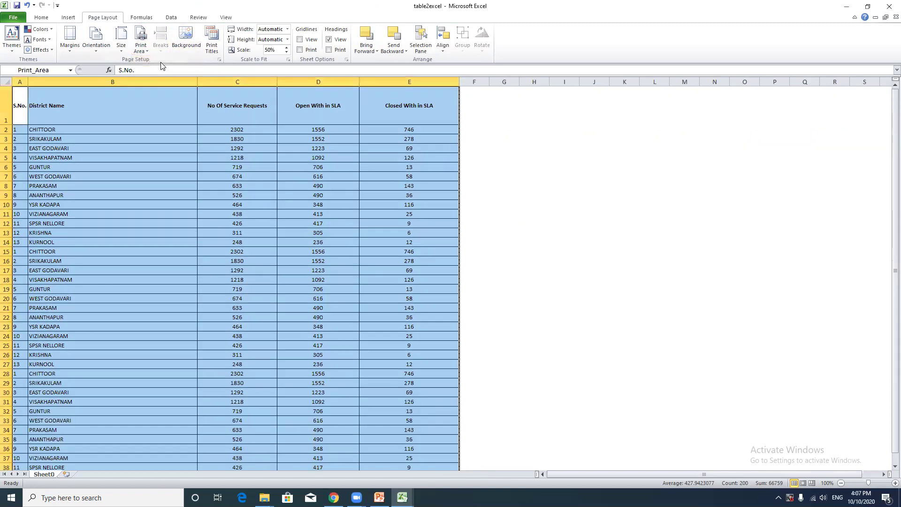
Step: Set the page orientation to portrait and the print scale to 100%
{"action": "scroll", "coordinate": [396, 141], "scroll_direction": "down", "scroll_amount": 3}
{"action": "scroll", "coordinate": [397, 141], "scroll_direction": "down", "scroll_amount": 2}
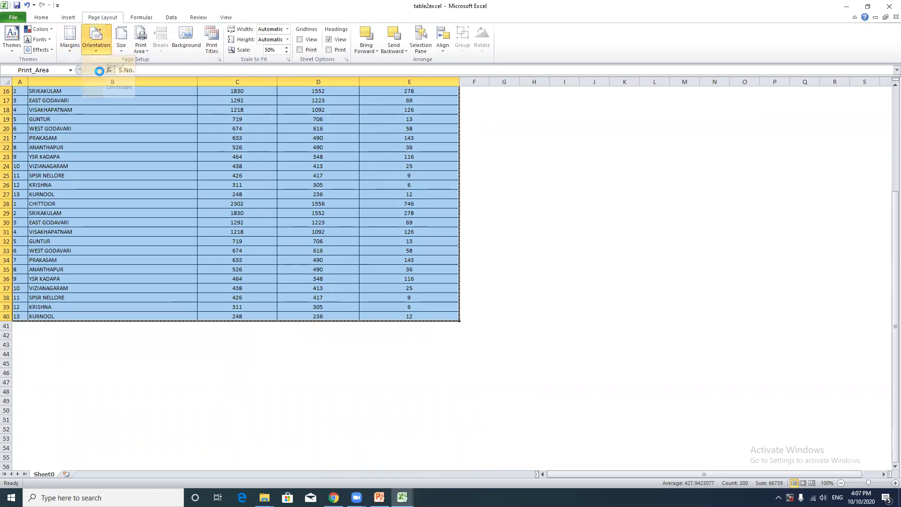
{"action": "scroll", "coordinate": [328, 148], "scroll_direction": "up", "scroll_amount": 5}
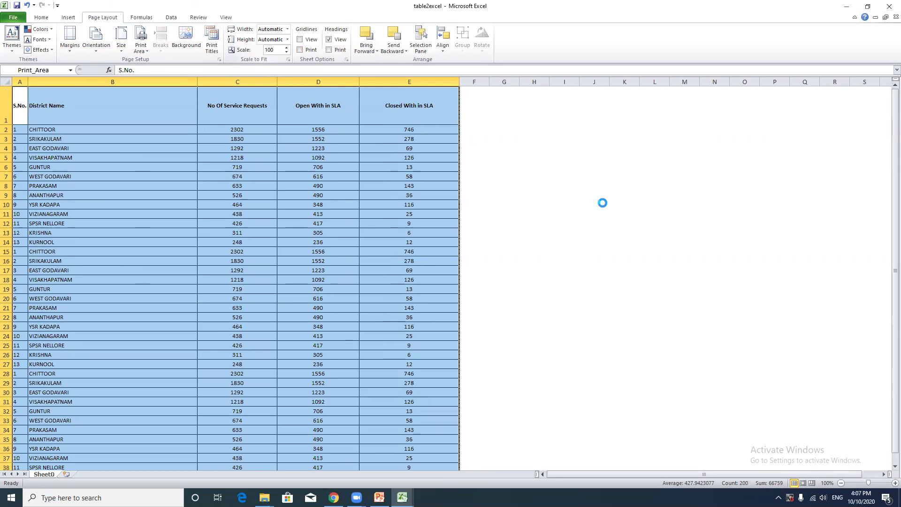
{"action": "left_click", "coordinate": [602, 203]}
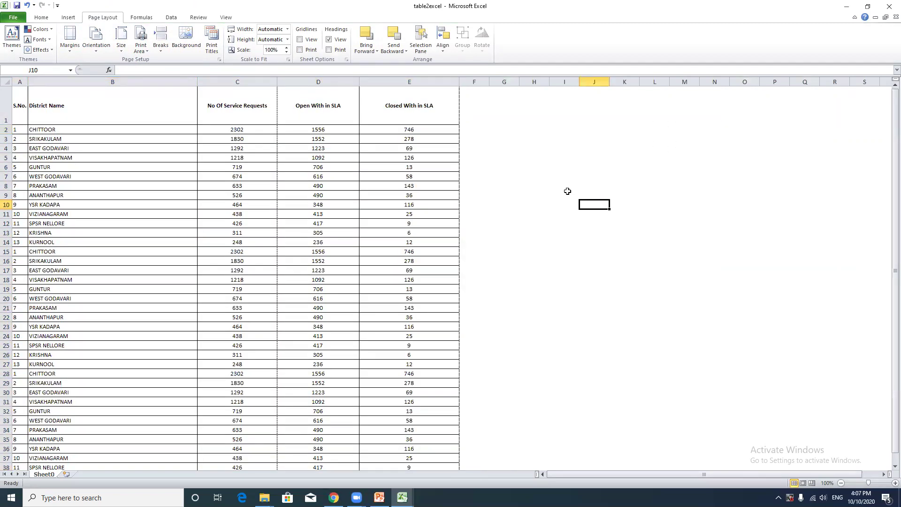
Step: Try the Fit All Columns and Fit All Rows on One Page scaling options in the print preview, then restore No Scaling
{"action": "key", "text": "ctrl+p"}
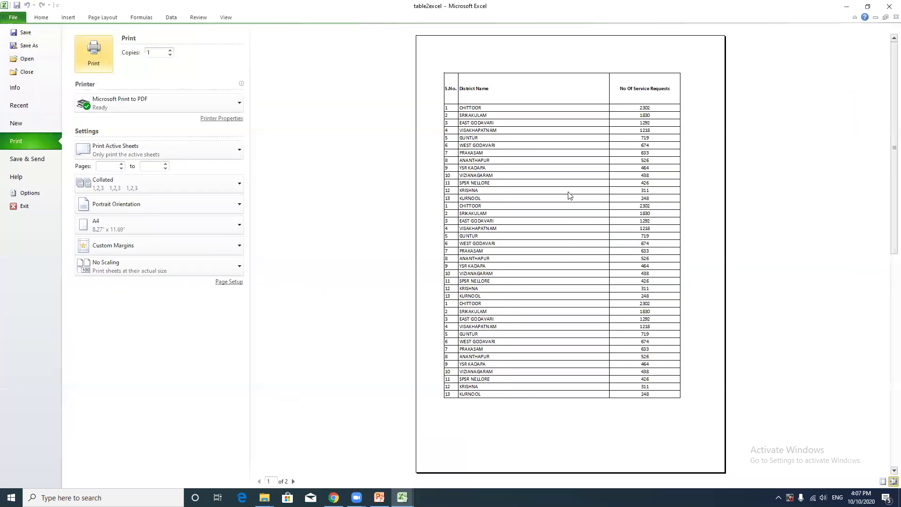
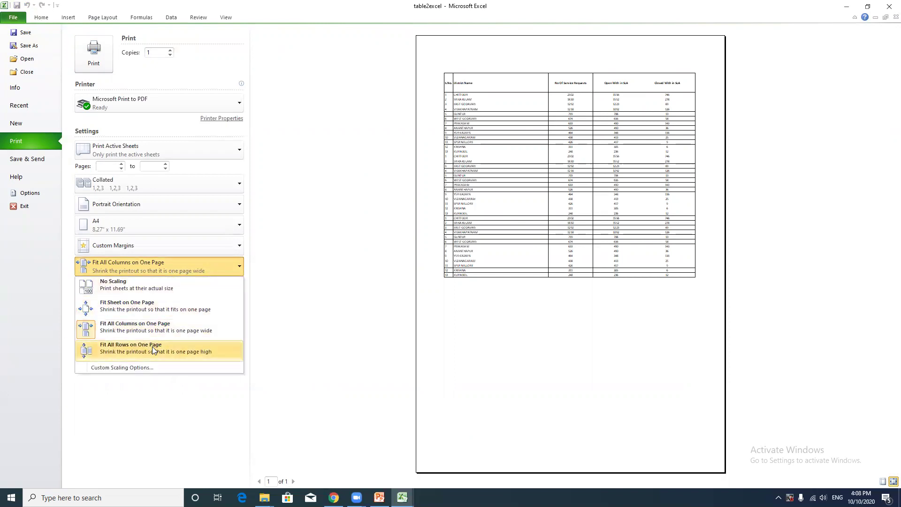
{"action": "left_click", "coordinate": [152, 346]}
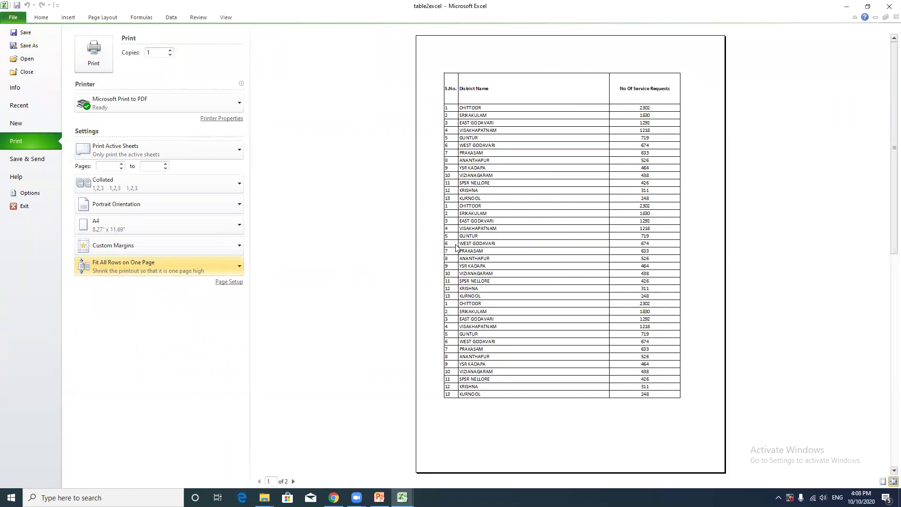
{"action": "left_click", "coordinate": [211, 266]}
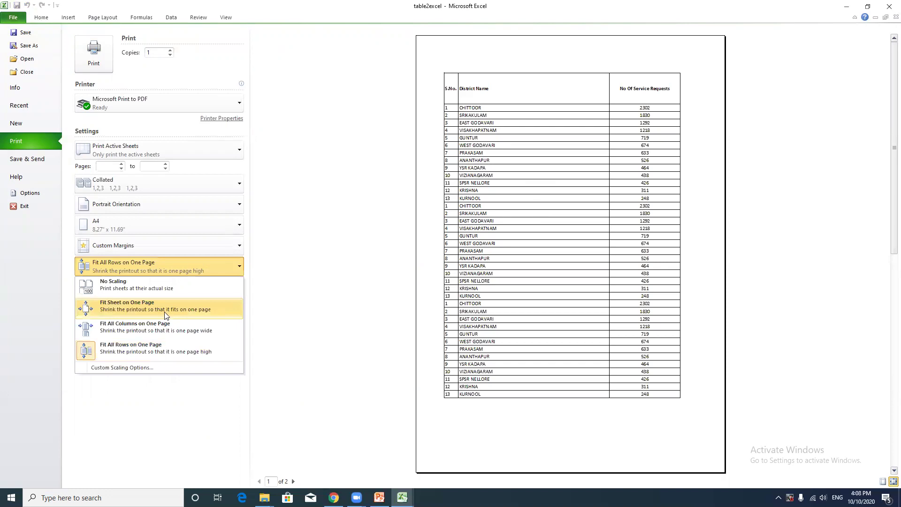
{"action": "left_click", "coordinate": [164, 296]}
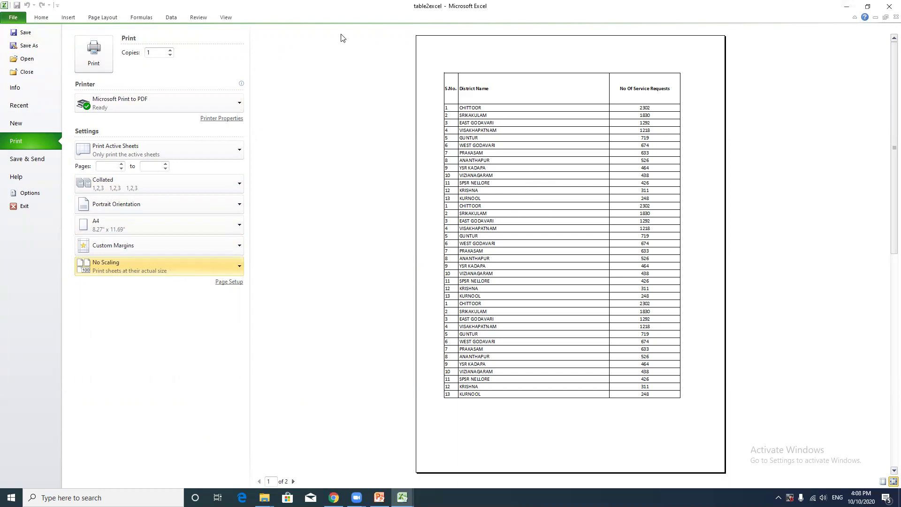
{"action": "key", "text": "Escape"}
Step: Narrow columns B to E slightly to reduce the overall width of the table
{"action": "scroll", "coordinate": [499, 164], "scroll_direction": "down", "scroll_amount": 2}
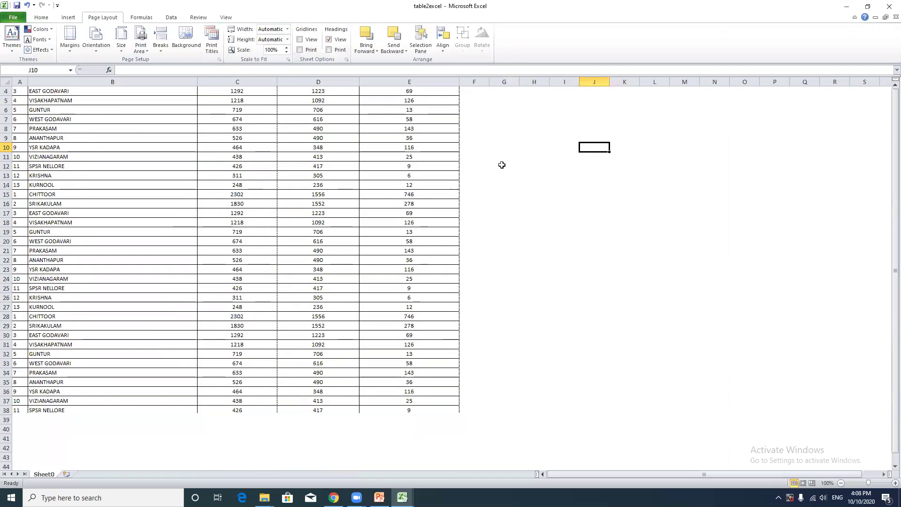
{"action": "scroll", "coordinate": [472, 160], "scroll_direction": "up", "scroll_amount": 2}
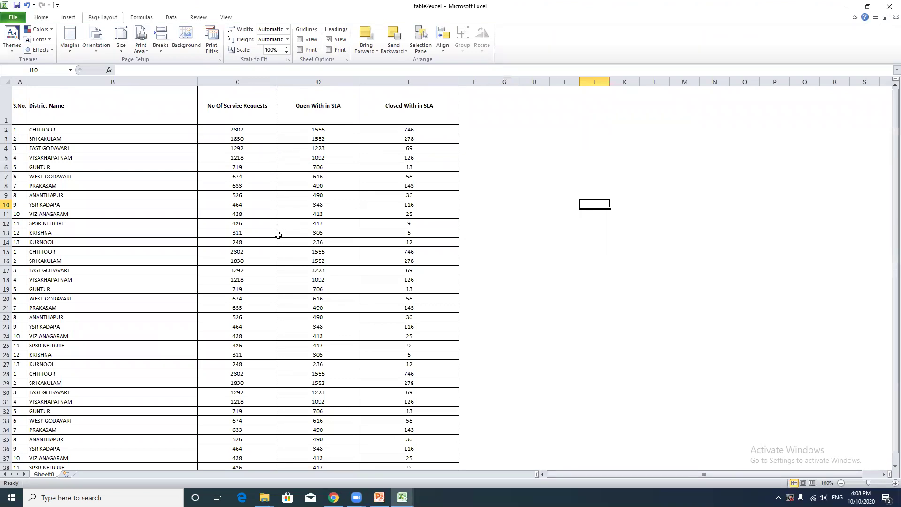
{"action": "left_click_drag", "start_coordinate": [197, 83], "coordinate": [186, 82]}
{"action": "left_click_drag", "start_coordinate": [265, 83], "coordinate": [260, 83]}
{"action": "left_click_drag", "start_coordinate": [342, 83], "coordinate": [335, 83]}
{"action": "left_click_drag", "start_coordinate": [434, 83], "coordinate": [421, 83]}
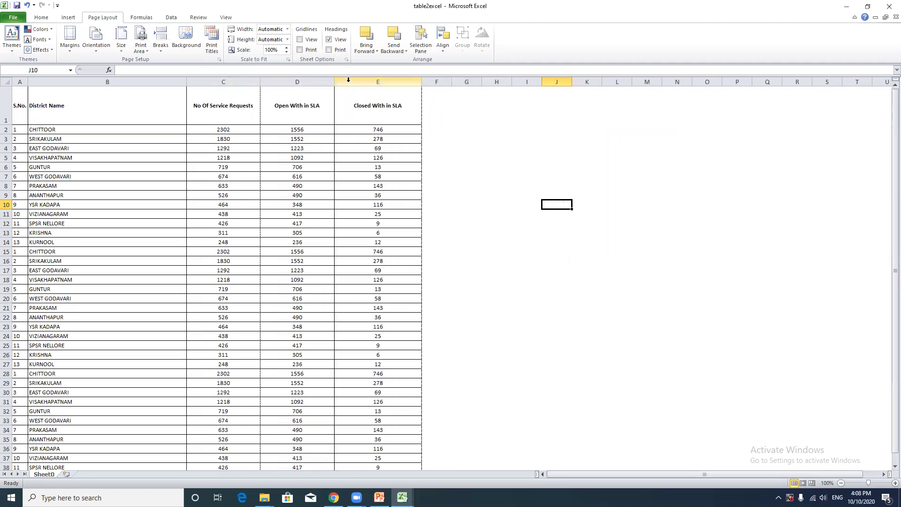
{"action": "left_click_drag", "start_coordinate": [187, 83], "coordinate": [171, 82]}
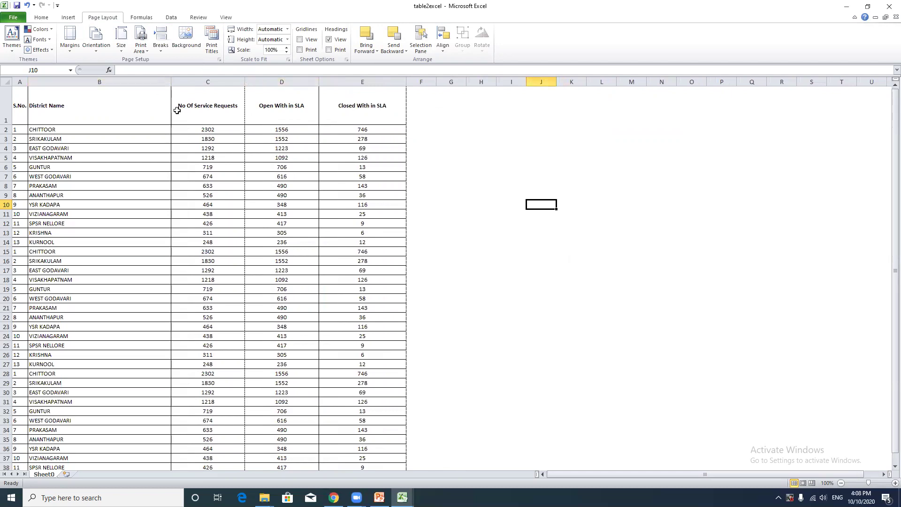
Step: Increase the height of rows 2 to 35 evenly
{"action": "left_click_drag", "start_coordinate": [7, 130], "coordinate": [7, 441]}
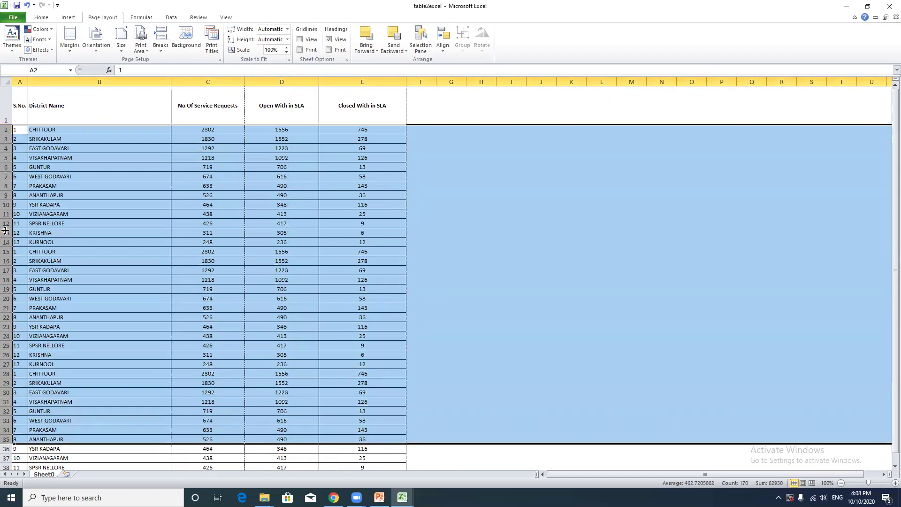
{"action": "left_click_drag", "start_coordinate": [5, 228], "coordinate": [6, 232]}
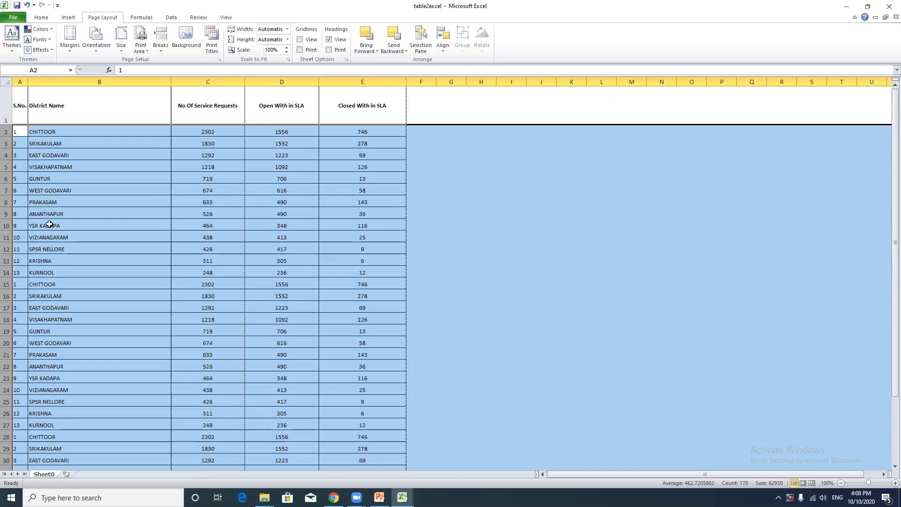
Step: Open the print preview of the district table, examine the available printers without changing the selected one, and return to the sheet
{"action": "left_click", "coordinate": [463, 167]}
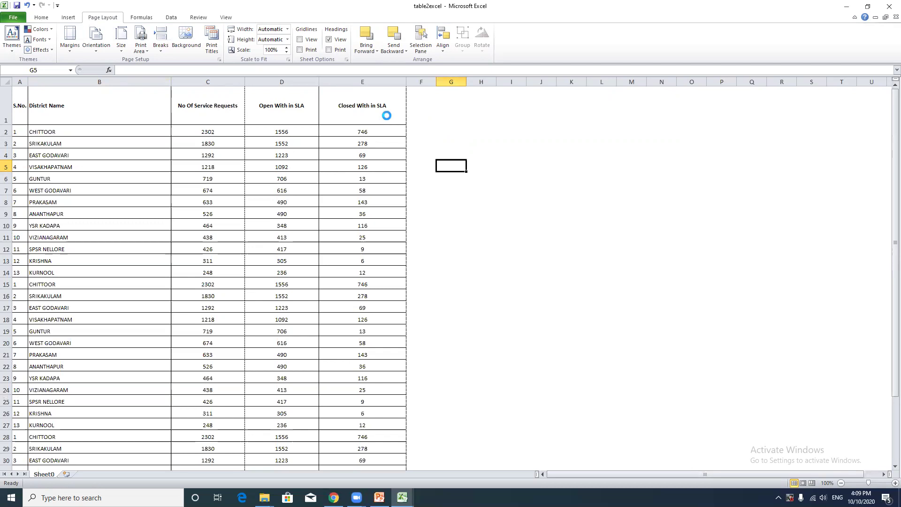
{"action": "key", "text": "ctrl+p"}
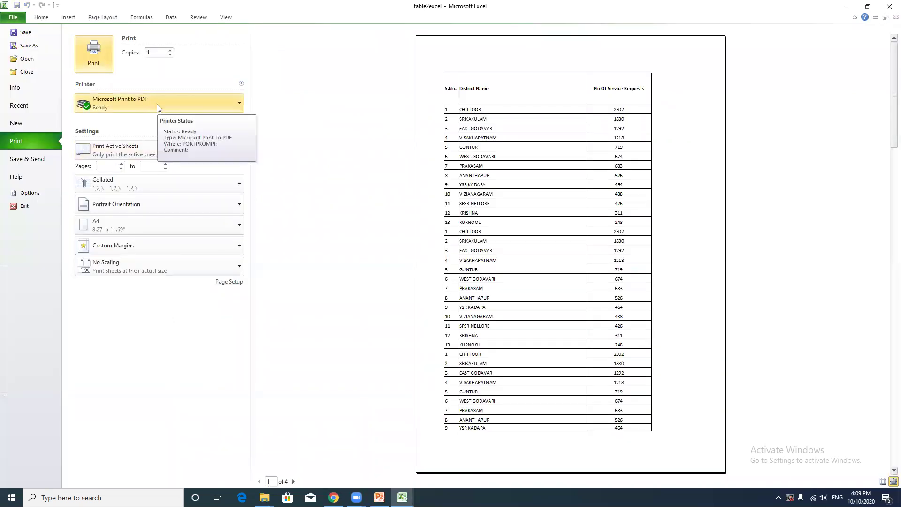
{"action": "left_click", "coordinate": [157, 104]}
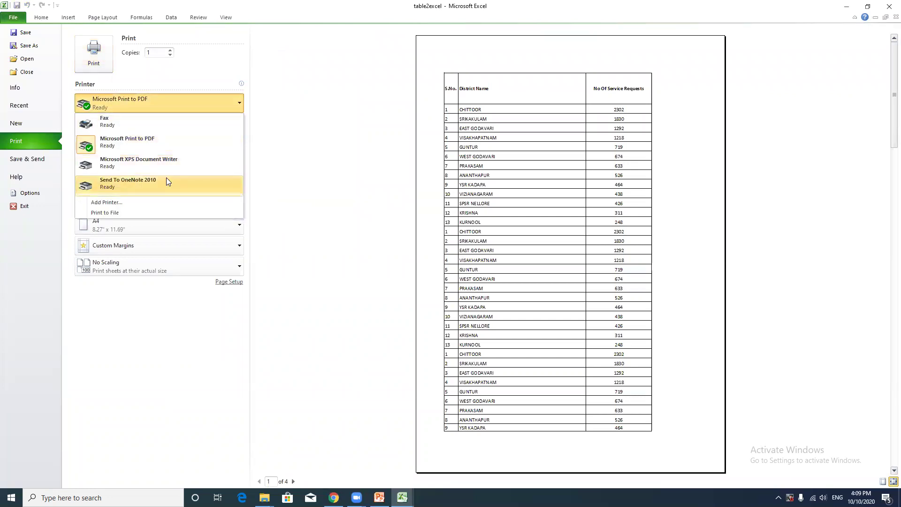
{"action": "left_click", "coordinate": [332, 155]}
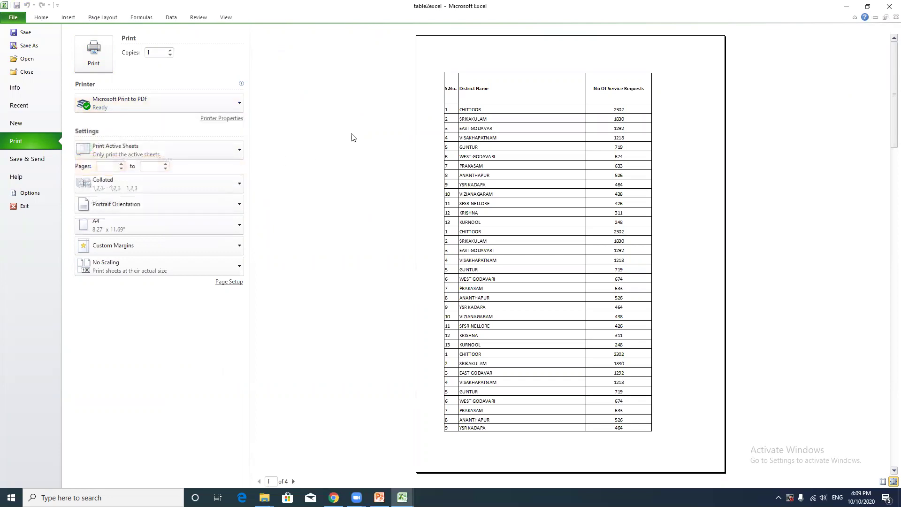
{"action": "key", "text": "Escape"}
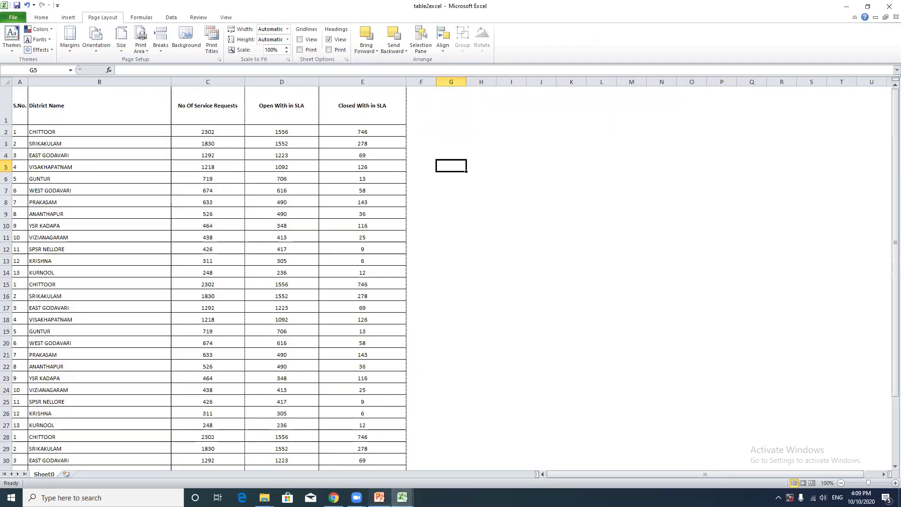
Step: Switch to the Day 3 EXCEL_updated presentation in PowerPoint and go to slide 27, "How to save the work"
{"action": "left_click", "coordinate": [380, 497]}
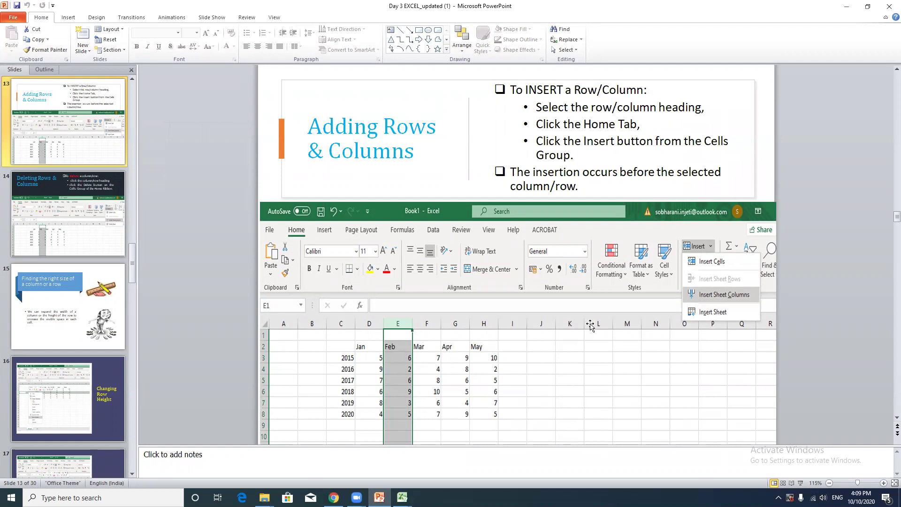
{"action": "left_click", "coordinate": [123, 337]}
{"action": "scroll", "coordinate": [141, 338], "scroll_direction": "down", "scroll_amount": 1}
{"action": "scroll", "coordinate": [117, 353], "scroll_direction": "down", "scroll_amount": 10}
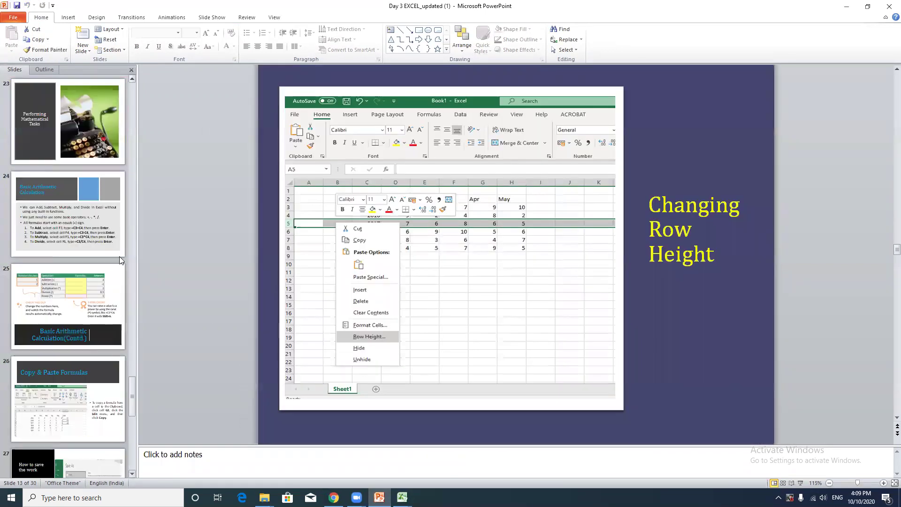
{"action": "scroll", "coordinate": [101, 251], "scroll_direction": "up", "scroll_amount": 4}
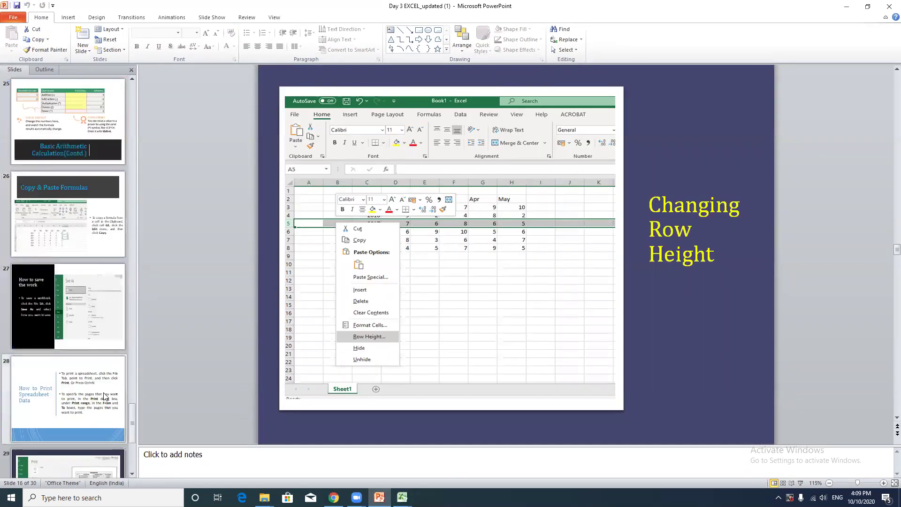
{"action": "left_click", "coordinate": [105, 395]}
{"action": "left_click", "coordinate": [116, 303]}
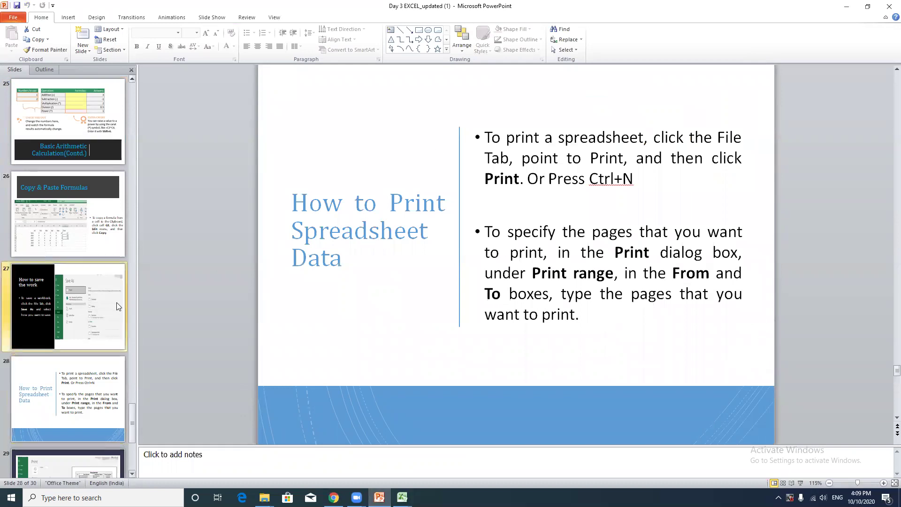
Step: Start the slide show from the current slide and advance through "How to Print Spreadsheet Data" to the Print settings example slide
{"action": "left_click", "coordinate": [800, 483]}
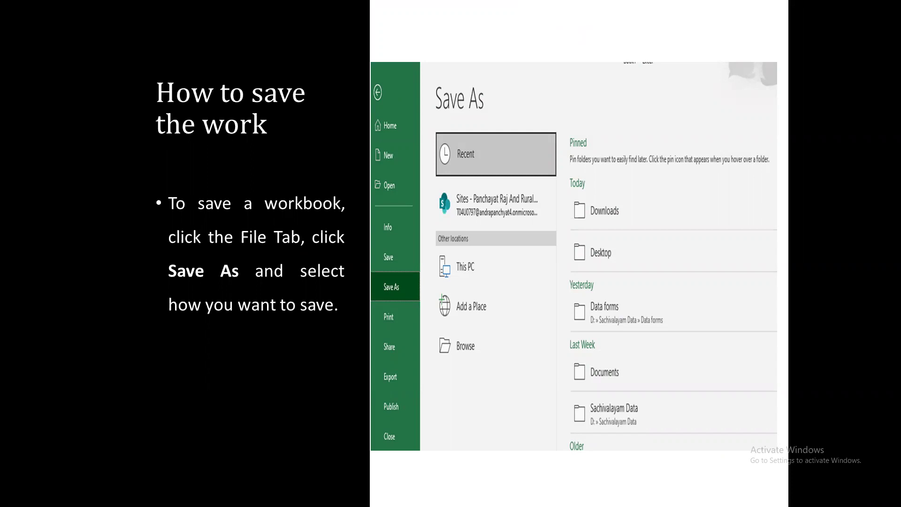
{"action": "key", "text": "Right"}
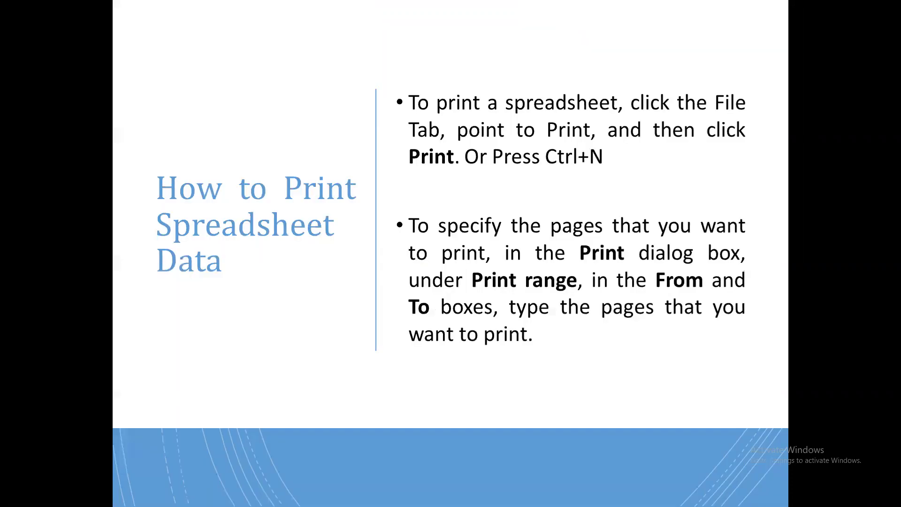
{"action": "key", "text": "Right"}
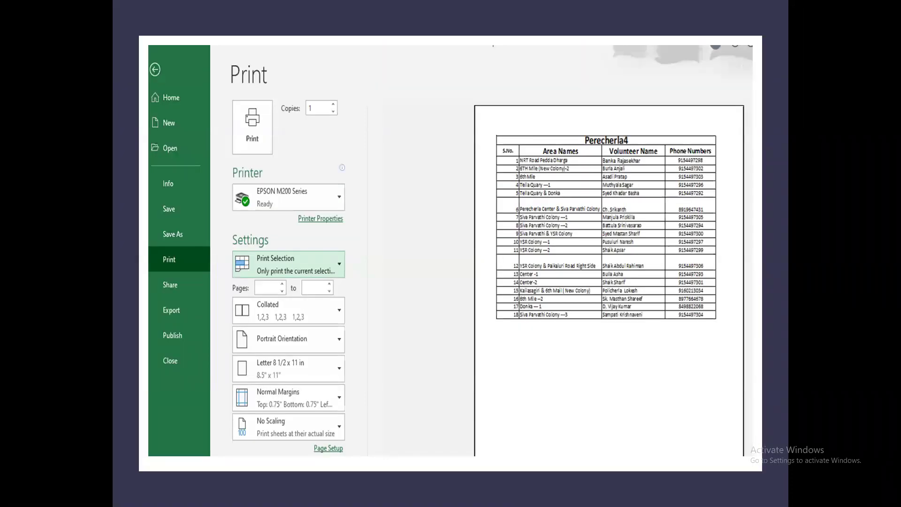